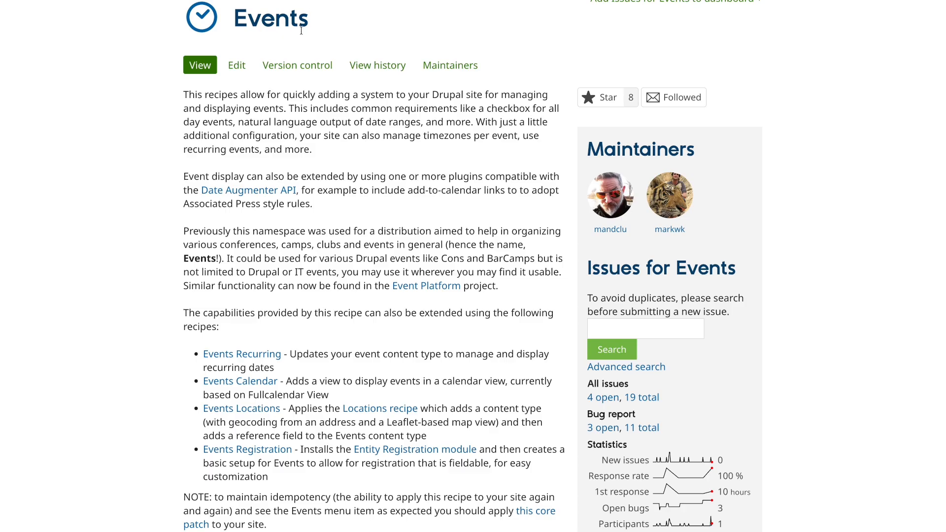
Step: Review the Events recipe description and the published My Super Cool Event page, including its date, location and map
{"action": "scroll", "coordinate": [301, 31], "scroll_direction": "up", "scroll_amount": 2}
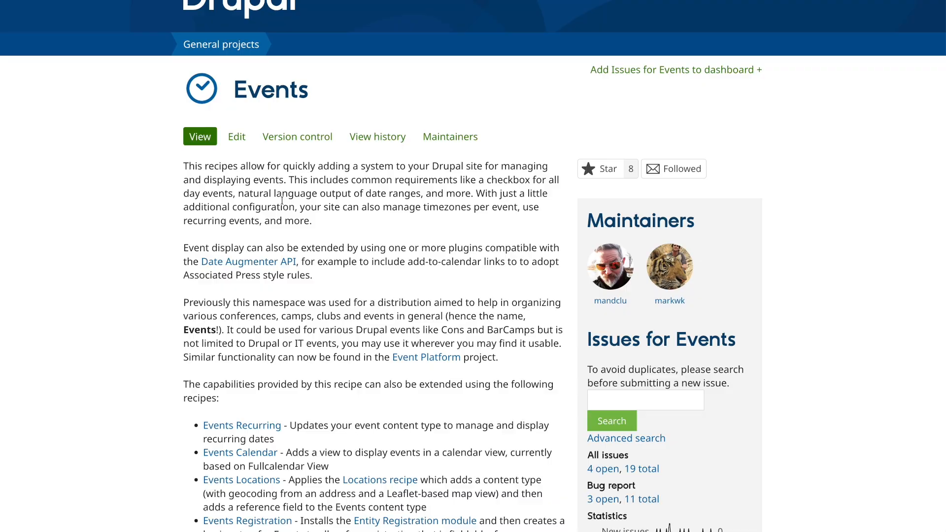
{"action": "scroll", "coordinate": [282, 200], "scroll_direction": "down", "scroll_amount": 5}
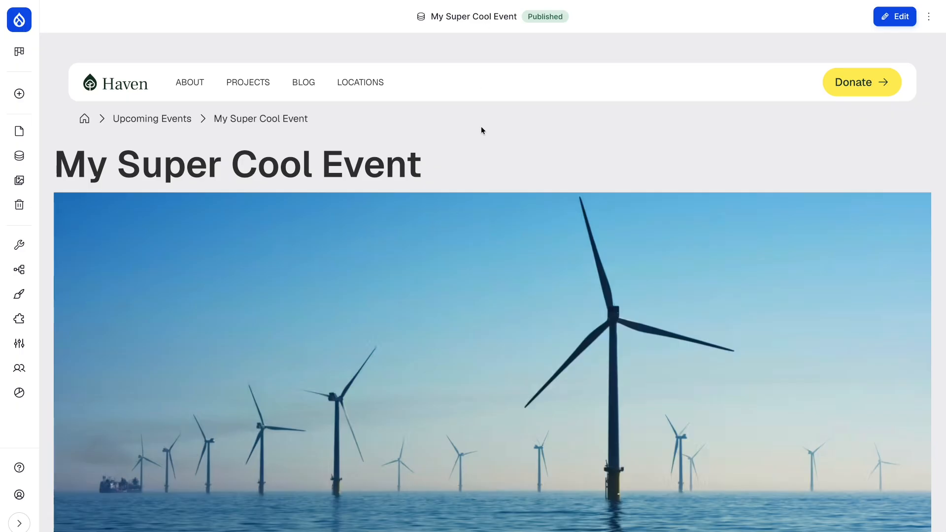
{"action": "scroll", "coordinate": [482, 128], "scroll_direction": "down", "scroll_amount": 1}
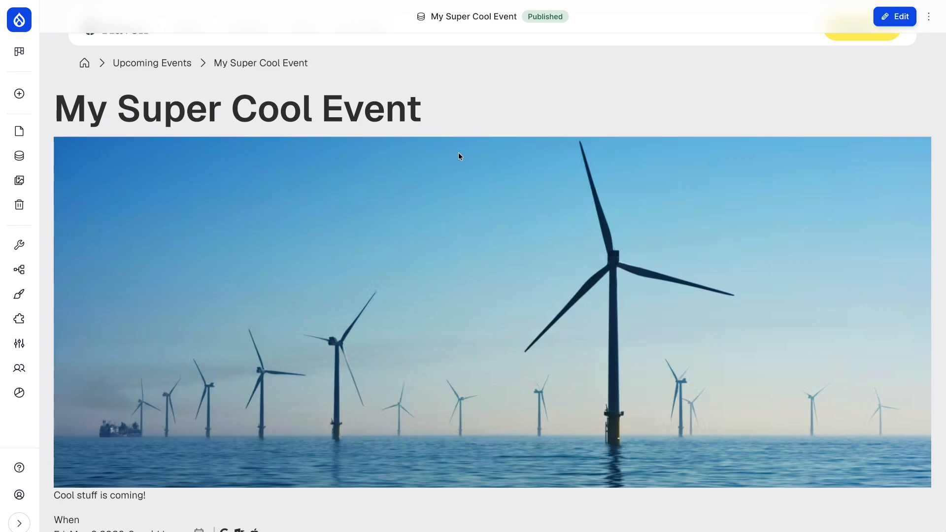
{"action": "scroll", "coordinate": [443, 270], "scroll_direction": "down", "scroll_amount": 3}
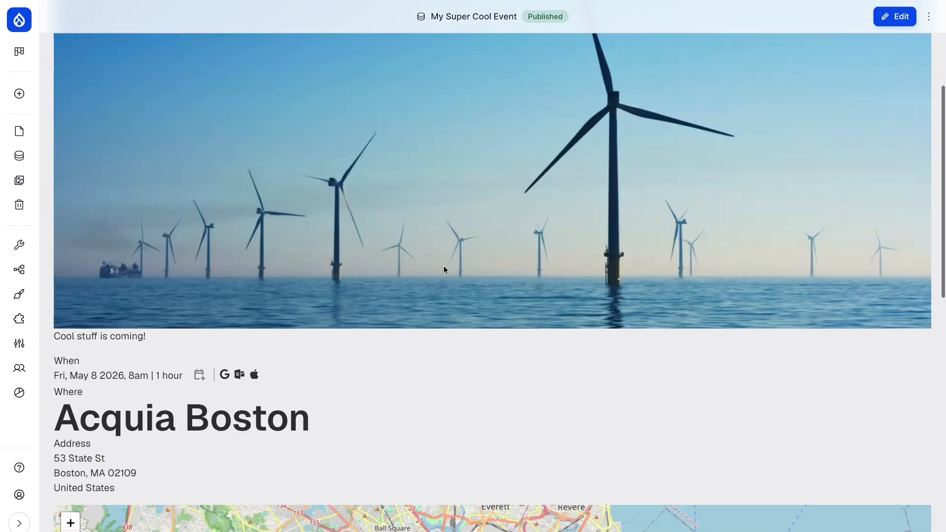
{"action": "scroll", "coordinate": [444, 270], "scroll_direction": "down", "scroll_amount": 2}
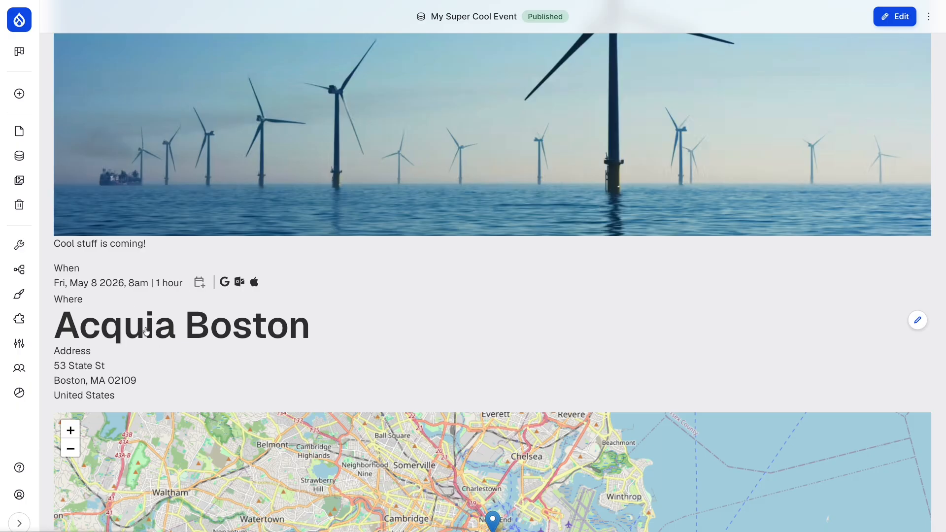
{"action": "scroll", "coordinate": [146, 331], "scroll_direction": "down", "scroll_amount": 1}
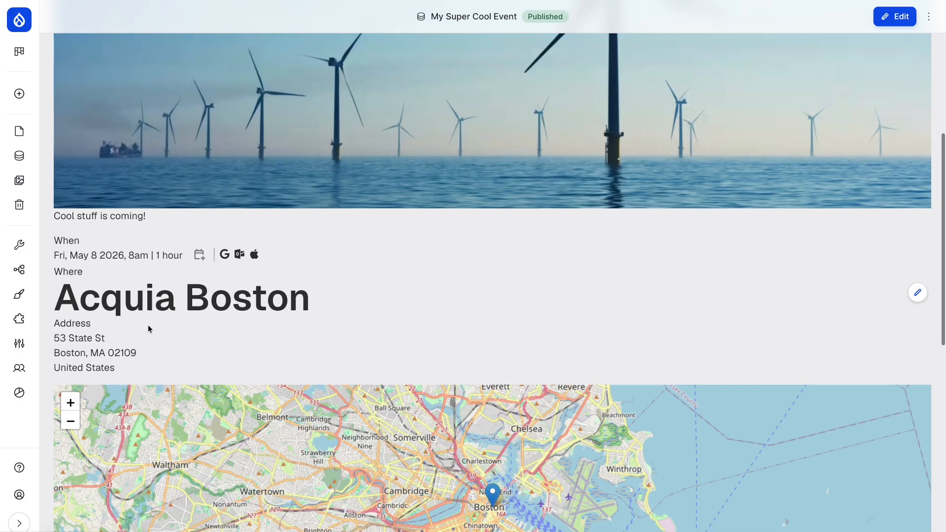
{"action": "scroll", "coordinate": [149, 327], "scroll_direction": "down", "scroll_amount": 6}
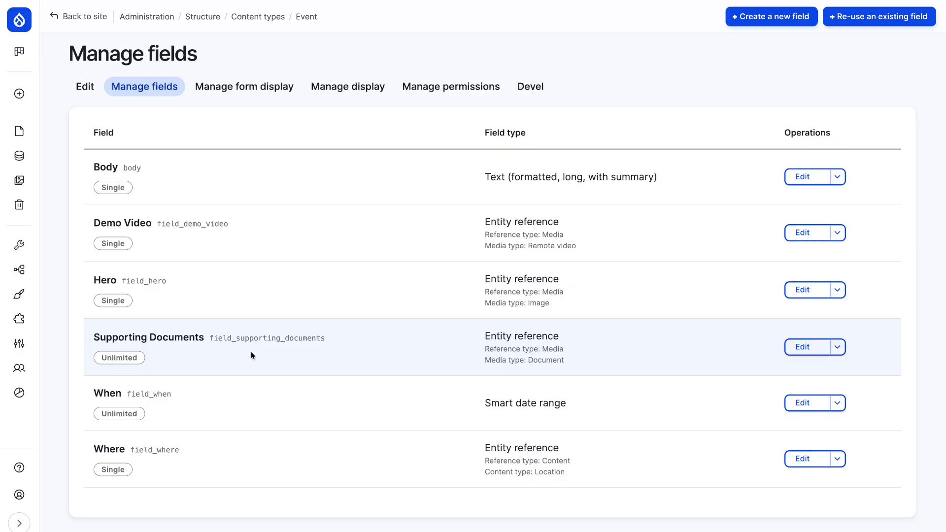
Step: Switch from the Event content type's display settings to Drupal Canvas and add a Full content template for Event
{"action": "left_click", "coordinate": [348, 93]}
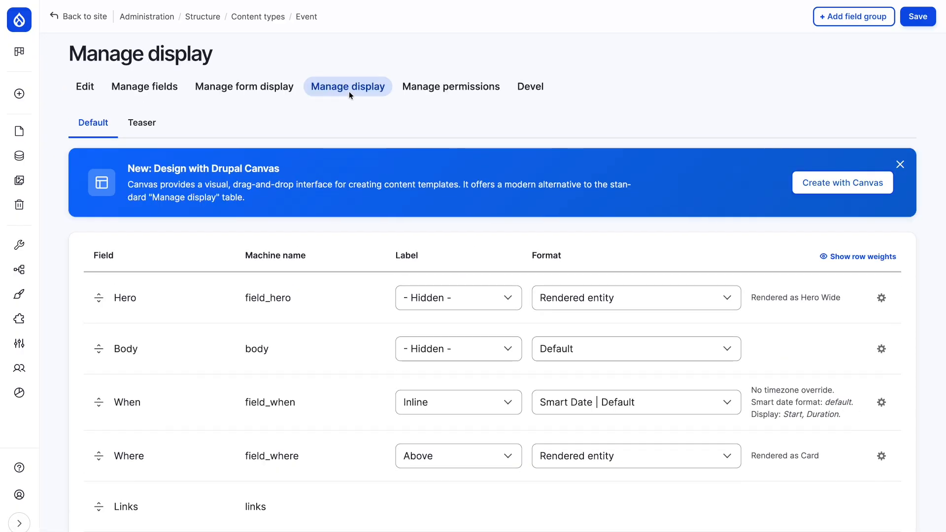
{"action": "left_click", "coordinate": [842, 189]}
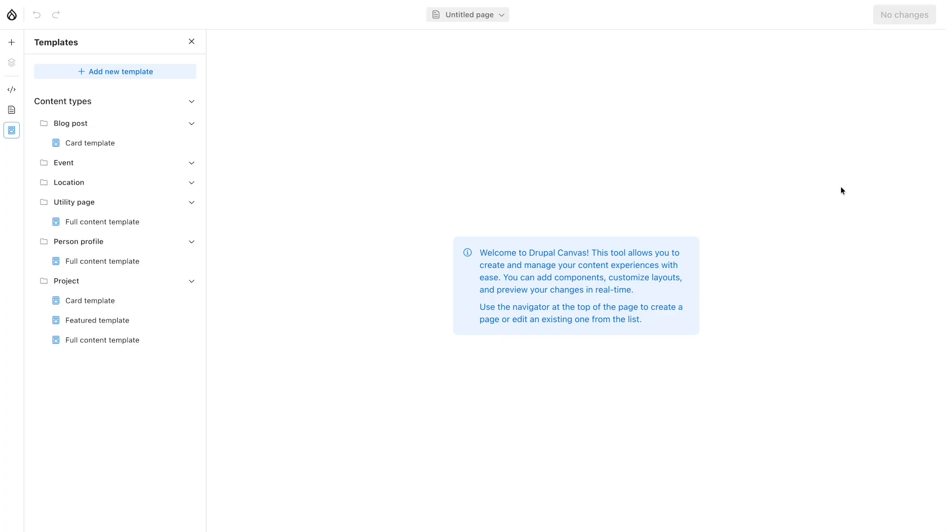
{"action": "left_click", "coordinate": [167, 71]}
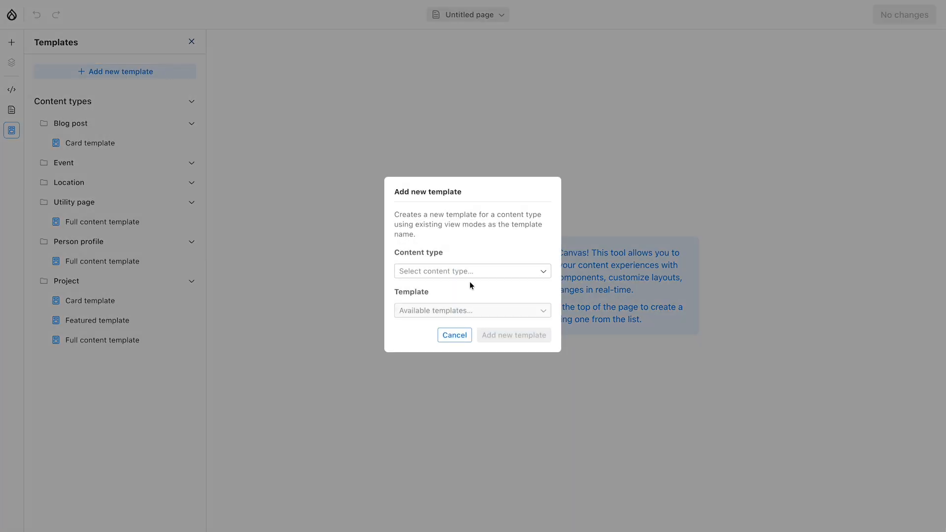
{"action": "left_click", "coordinate": [465, 270]}
{"action": "left_click", "coordinate": [462, 281]}
{"action": "left_click", "coordinate": [454, 313]}
{"action": "left_click", "coordinate": [445, 335]}
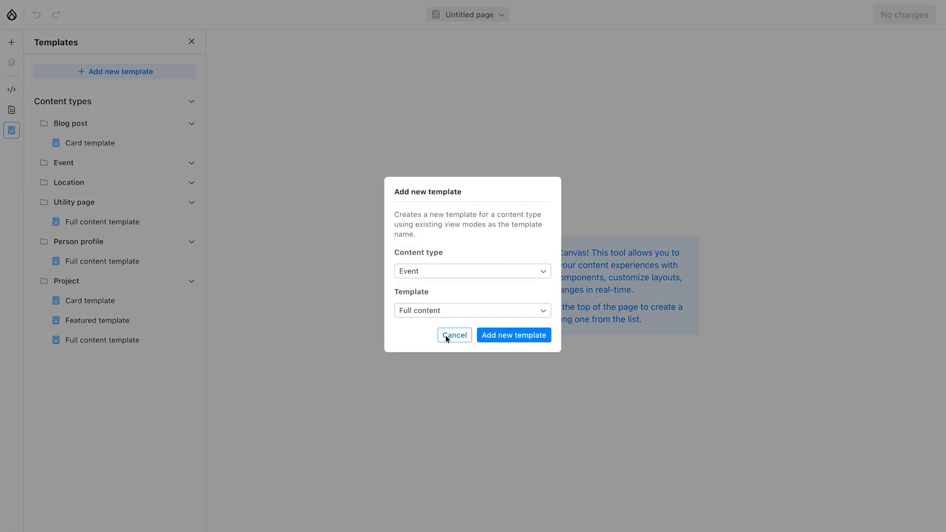
{"action": "left_click", "coordinate": [509, 334]}
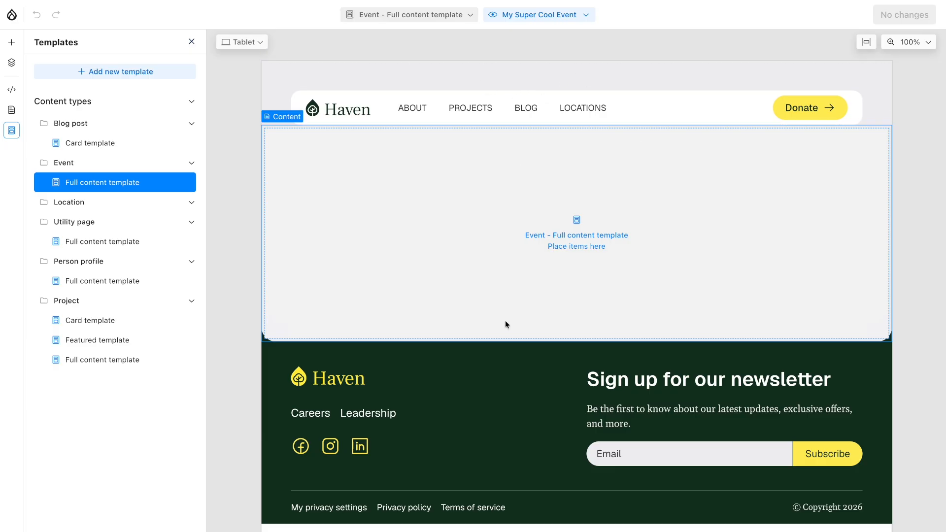
Step: Add a Heading component to the empty Event template, link its text to the Title field and set heading level 1
{"action": "left_click", "coordinate": [11, 44]}
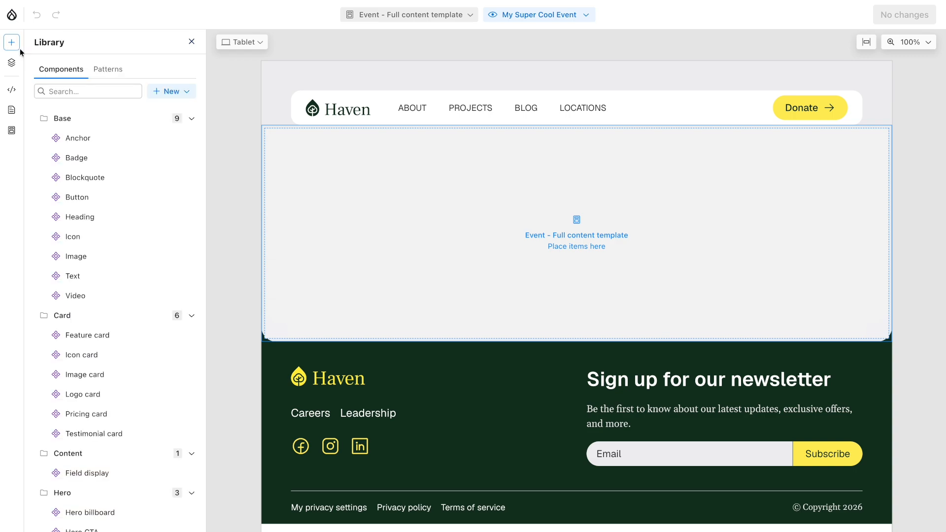
{"action": "mouse_move", "coordinate": [85, 219]}
{"action": "left_click_drag", "start_coordinate": [85, 219], "coordinate": [314, 190]}
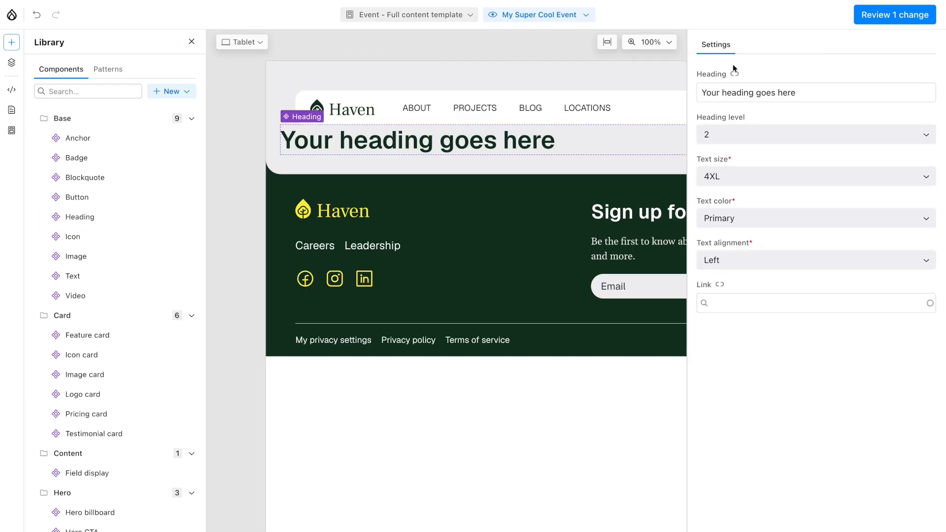
{"action": "left_click", "coordinate": [735, 74]}
{"action": "left_click", "coordinate": [705, 94]}
{"action": "left_click", "coordinate": [743, 143]}
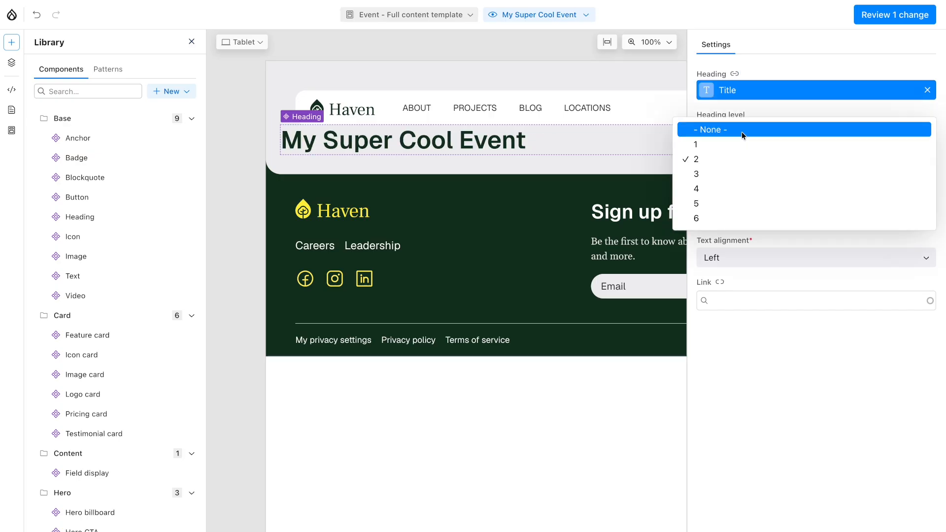
{"action": "left_click", "coordinate": [737, 143]}
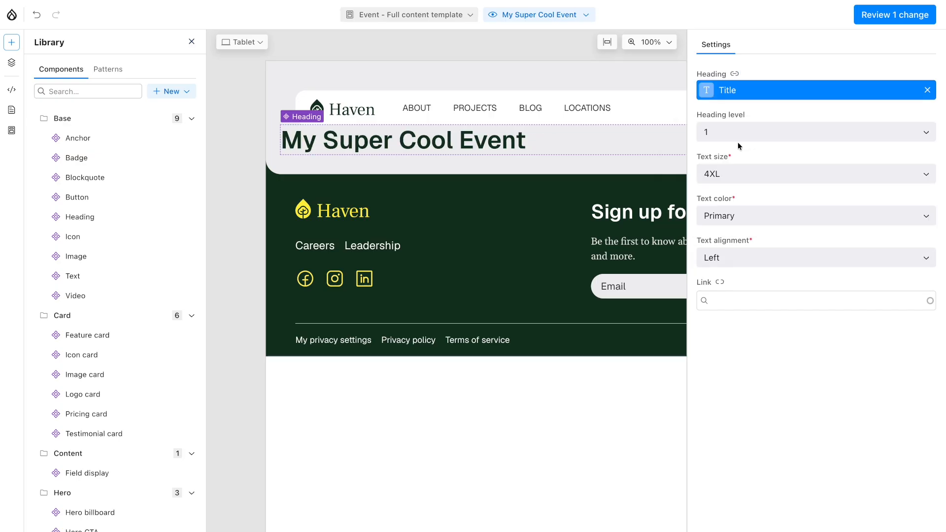
Step: Add a Text component below the heading and link its rich text to the Body field
{"action": "mouse_move", "coordinate": [125, 276]}
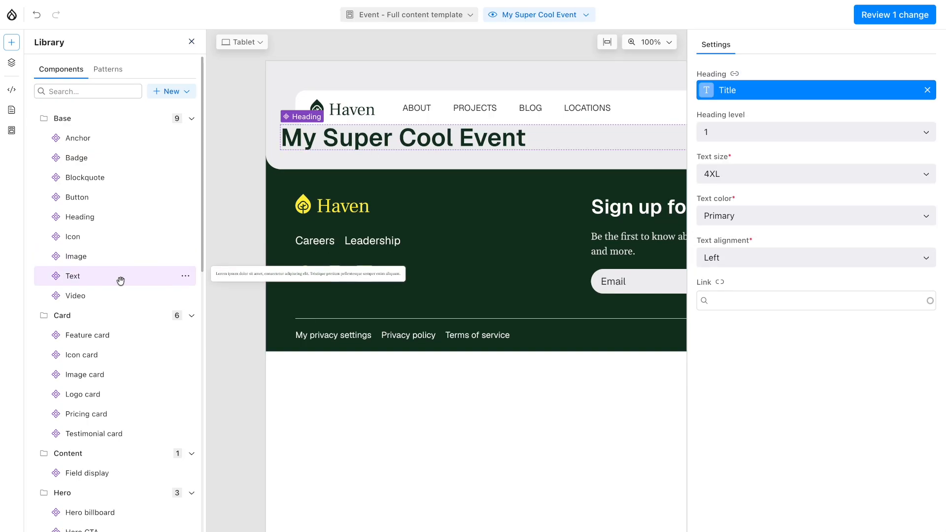
{"action": "left_click_drag", "start_coordinate": [121, 281], "coordinate": [336, 155]}
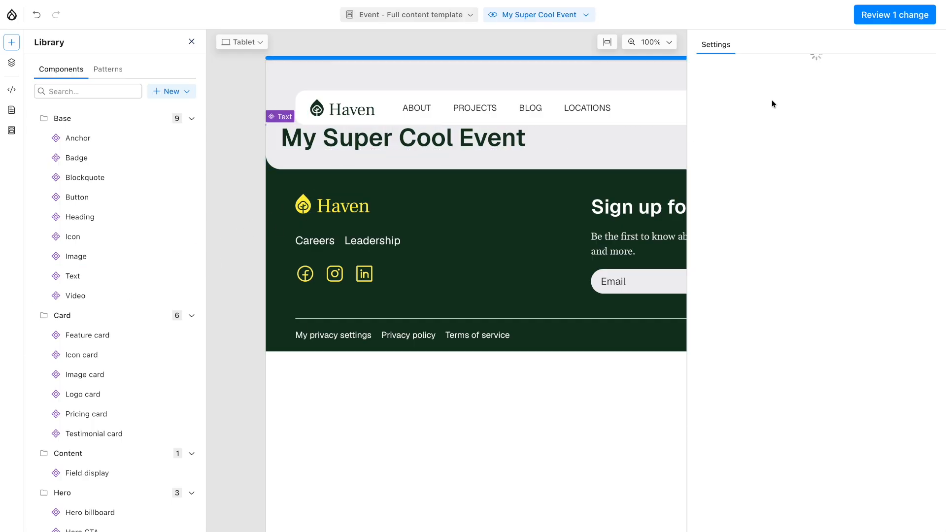
{"action": "left_click", "coordinate": [736, 75]}
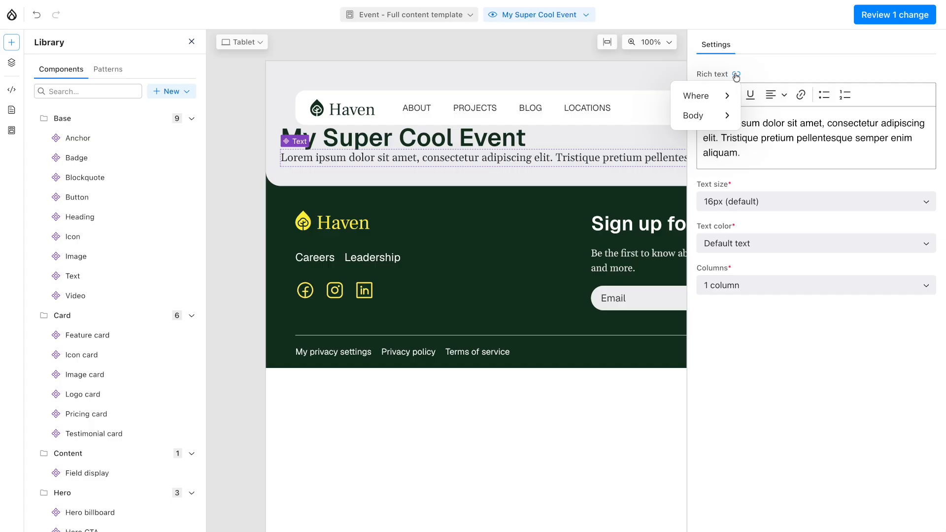
{"action": "mouse_move", "coordinate": [725, 115]}
{"action": "left_click", "coordinate": [762, 115]}
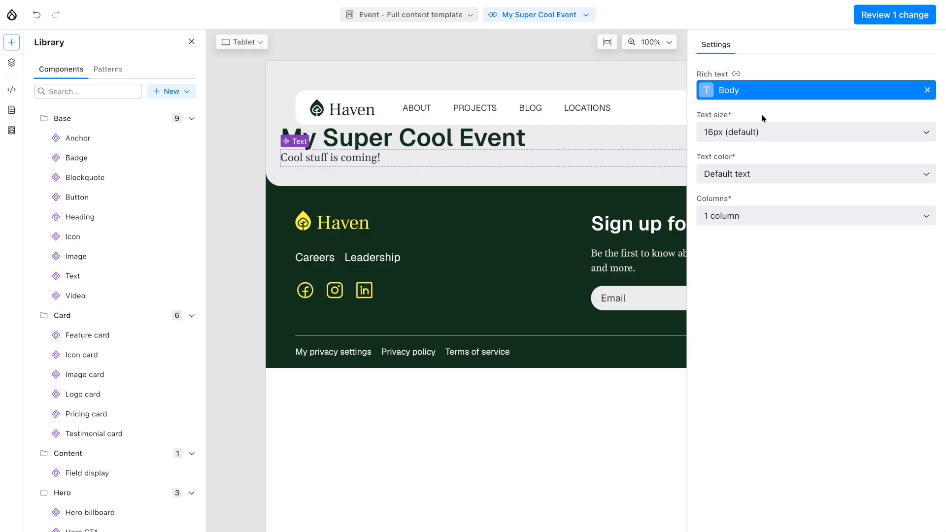
Step: Add a Field display component below the body text and set it to show the When field
{"action": "mouse_move", "coordinate": [118, 378]}
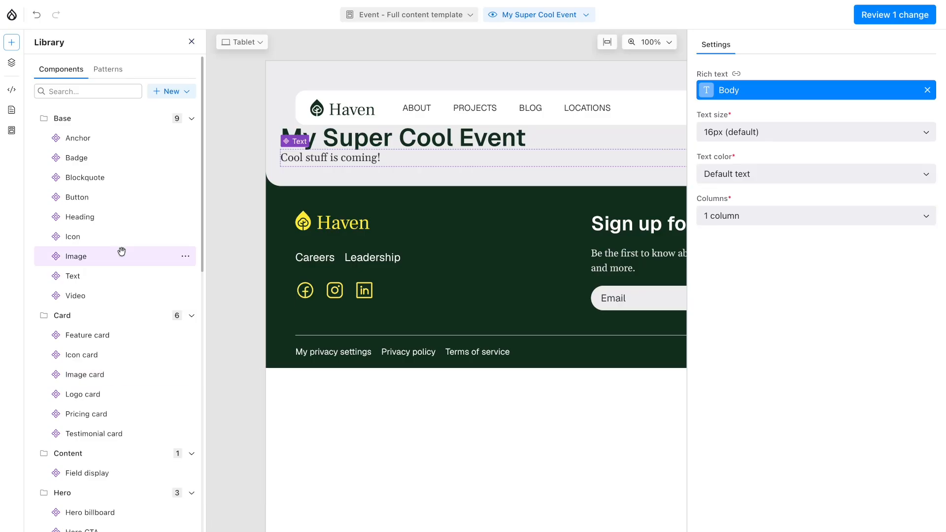
{"action": "mouse_move", "coordinate": [92, 475]}
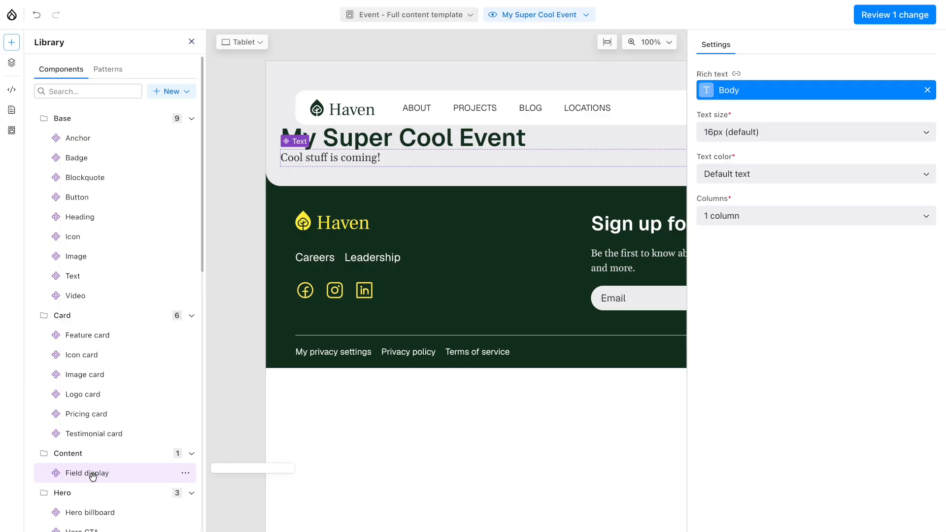
{"action": "left_click_drag", "start_coordinate": [93, 475], "coordinate": [419, 162]}
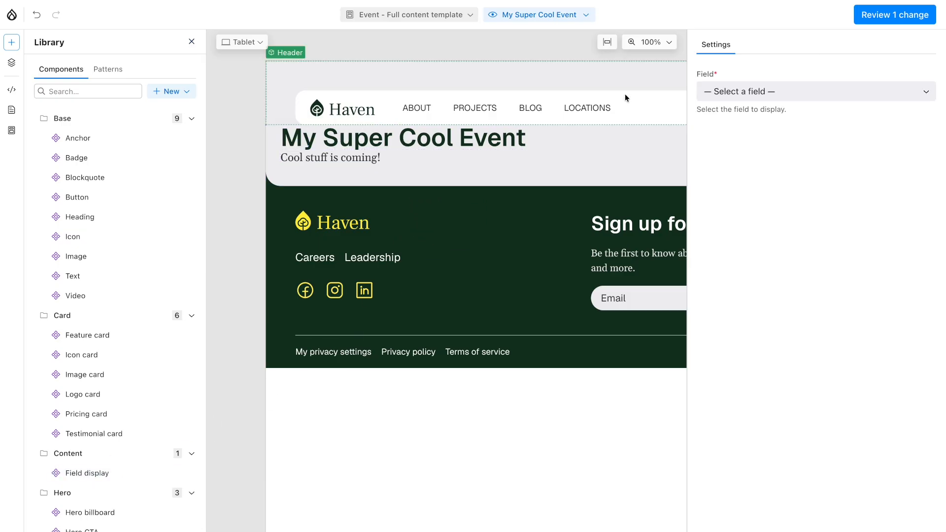
{"action": "left_click", "coordinate": [765, 93]}
{"action": "left_click", "coordinate": [731, 208]}
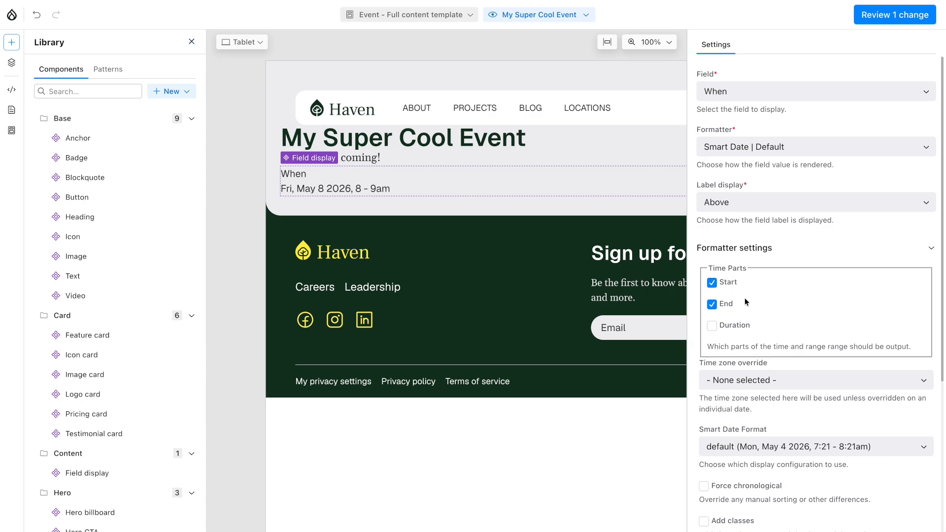
Step: Try the Duration time part on the When field without keeping it, and enable Add to Calendar Links
{"action": "left_click", "coordinate": [730, 326]}
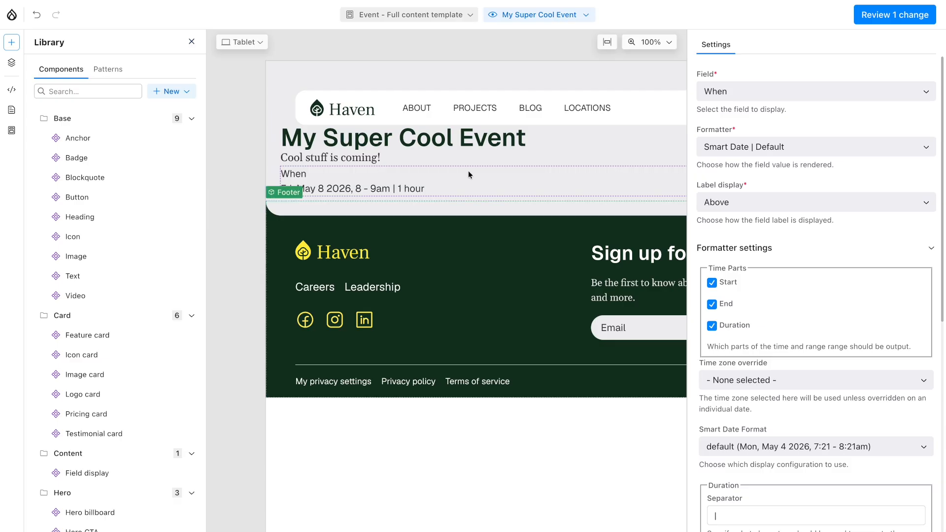
{"action": "left_click", "coordinate": [737, 328]}
{"action": "scroll", "coordinate": [800, 385], "scroll_direction": "down", "scroll_amount": 5}
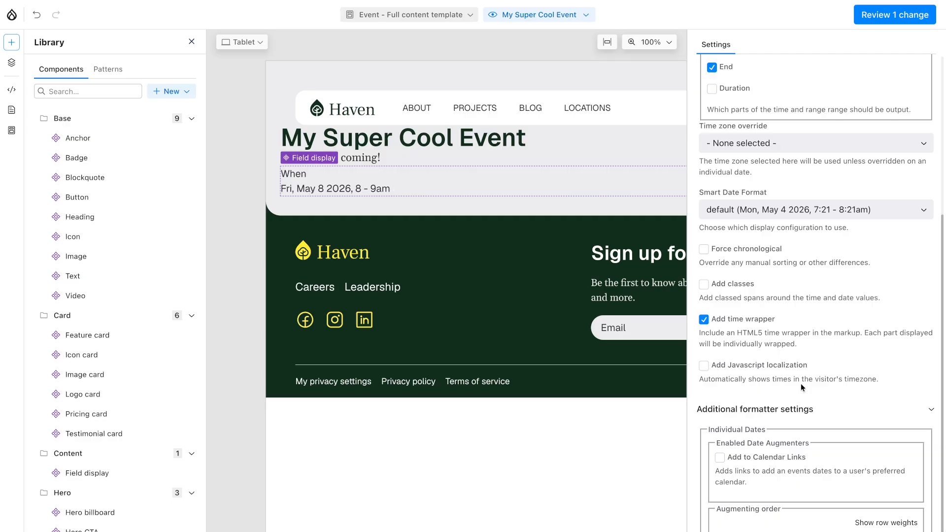
{"action": "left_click", "coordinate": [752, 455]}
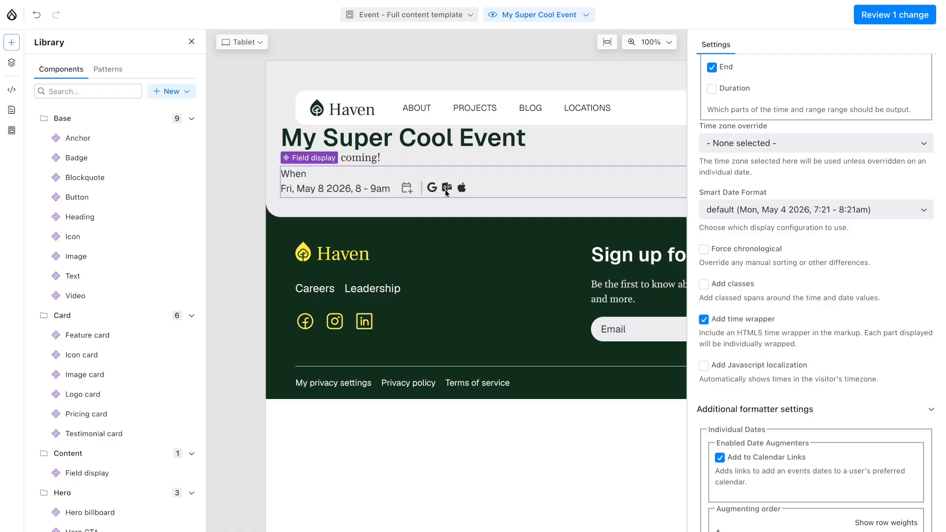
{"action": "scroll", "coordinate": [764, 390], "scroll_direction": "down", "scroll_amount": 8}
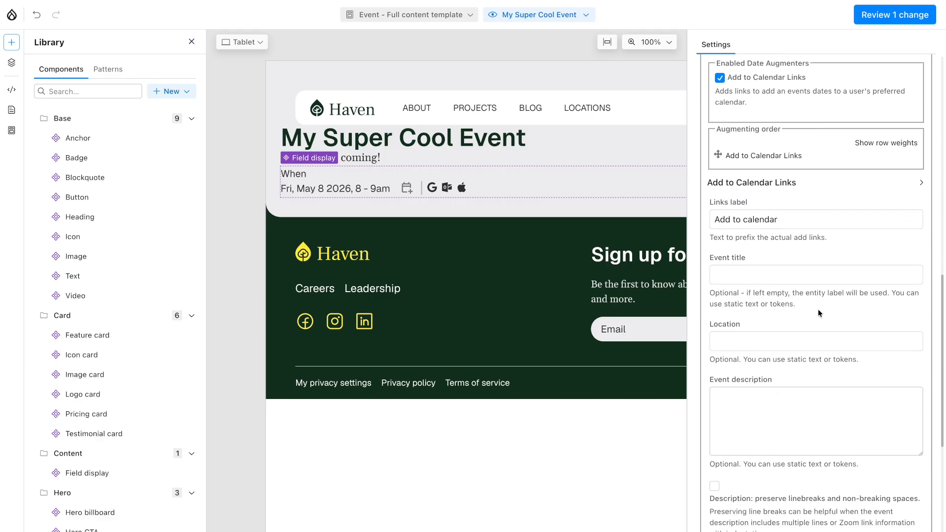
{"action": "scroll", "coordinate": [828, 262], "scroll_direction": "up", "scroll_amount": 8}
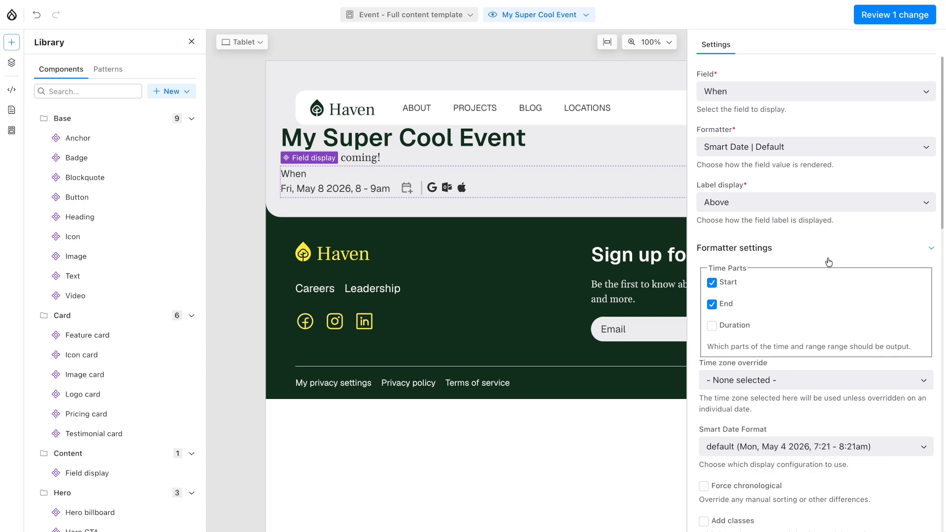
Step: Add another Field display component below the event date and set it to show the Where field
{"action": "left_click_drag", "start_coordinate": [102, 472], "coordinate": [413, 195]}
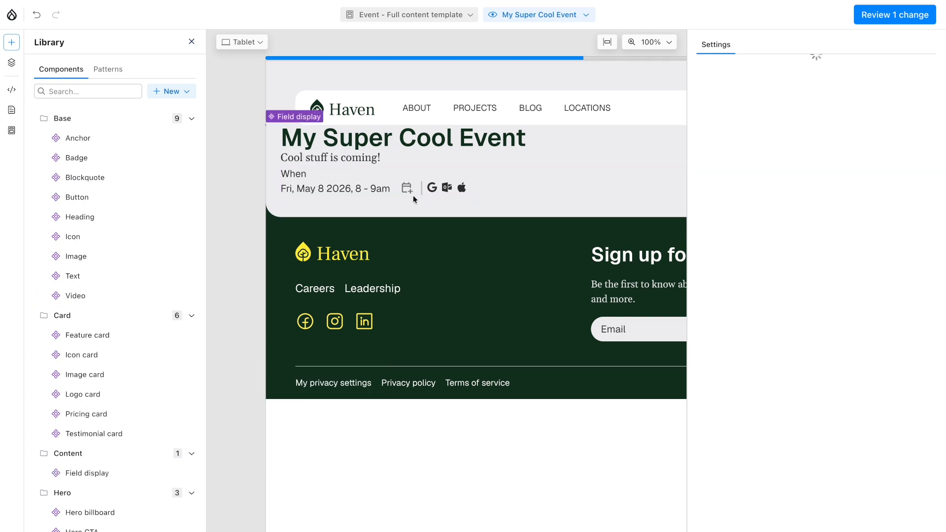
{"action": "left_click", "coordinate": [750, 88]}
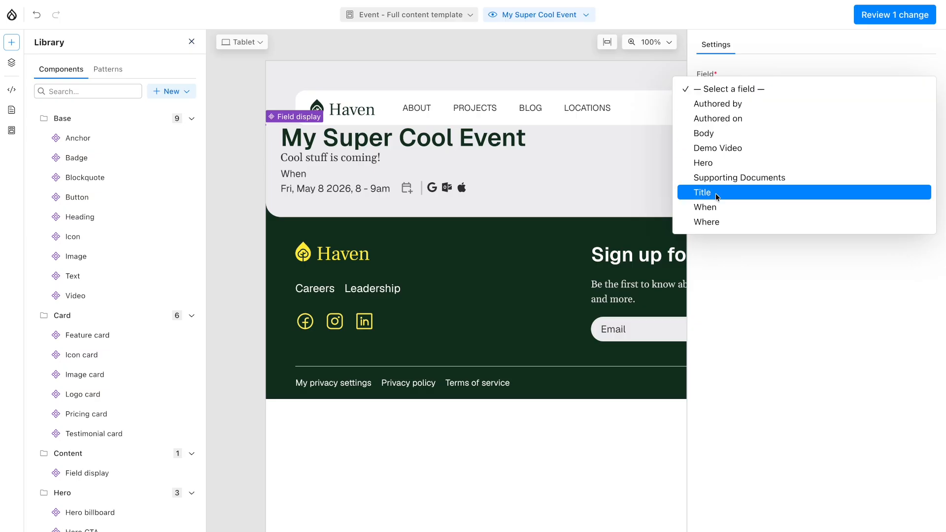
{"action": "left_click", "coordinate": [708, 223]}
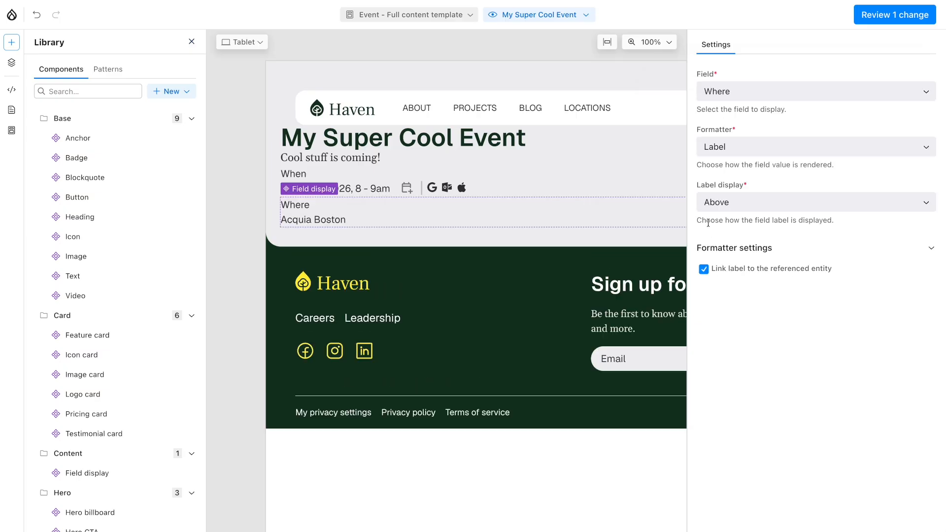
Step: Format the Where field as a Rendered entity using the Card view mode
{"action": "left_click", "coordinate": [753, 153]}
{"action": "left_click", "coordinate": [744, 219]}
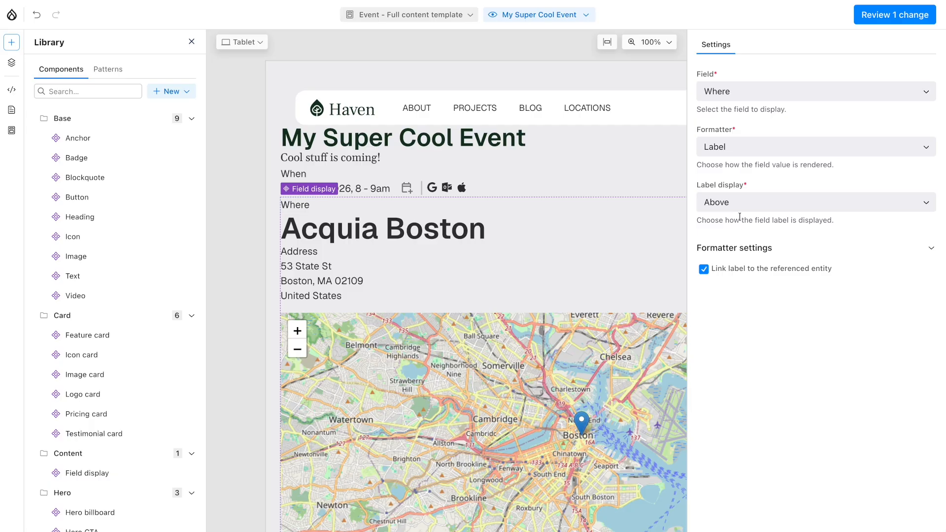
{"action": "left_click", "coordinate": [752, 158]}
{"action": "left_click", "coordinate": [742, 220]}
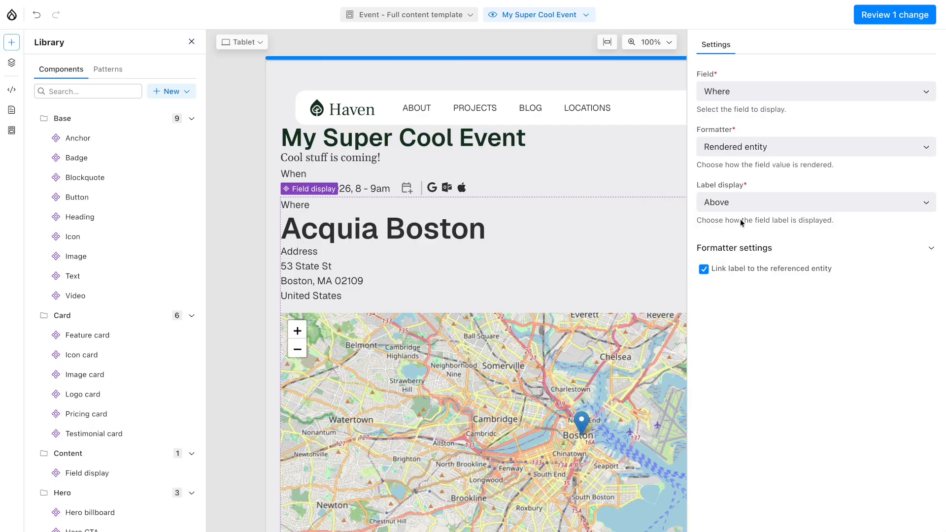
{"action": "left_click", "coordinate": [734, 285]}
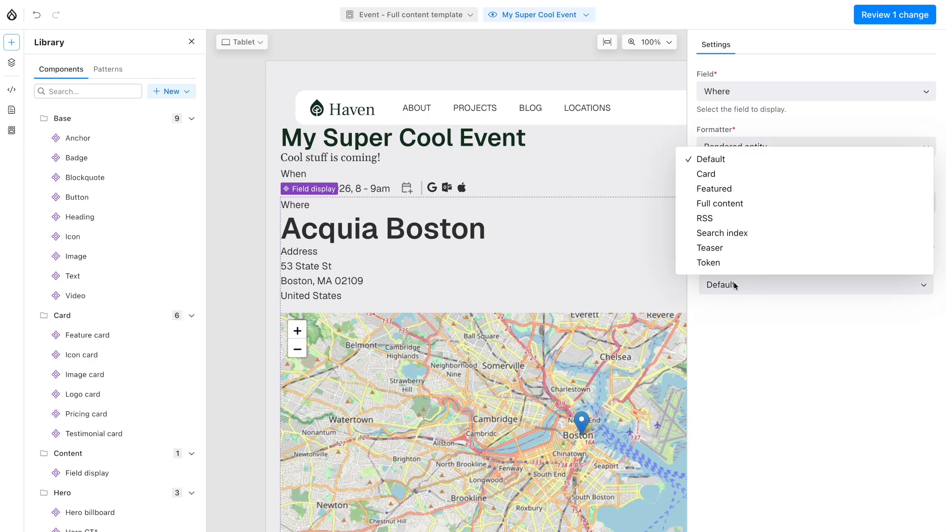
{"action": "left_click", "coordinate": [737, 178]}
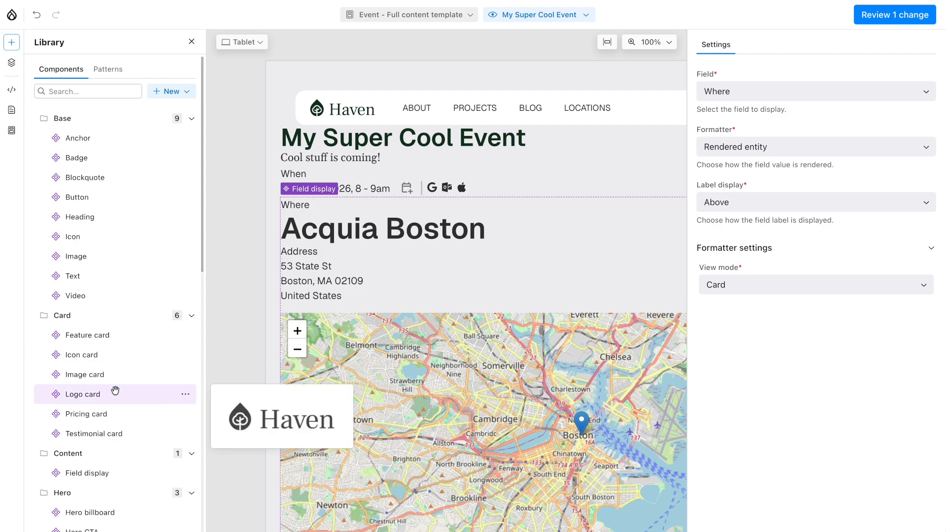
Step: Add a Section component between the When and Where fields and move the Where field display into its Grid slot
{"action": "scroll", "coordinate": [114, 391], "scroll_direction": "down", "scroll_amount": 1}
{"action": "scroll", "coordinate": [115, 390], "scroll_direction": "down", "scroll_amount": 5}
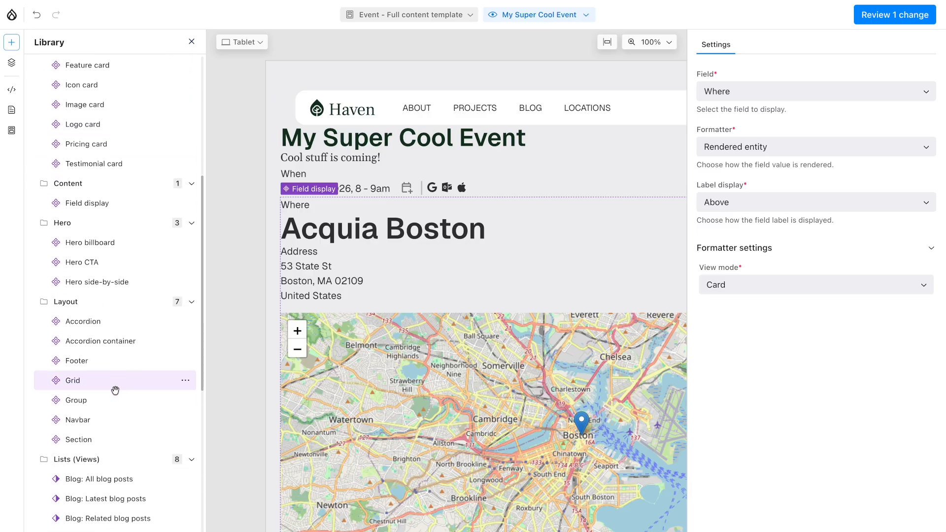
{"action": "left_click_drag", "start_coordinate": [96, 440], "coordinate": [356, 192]}
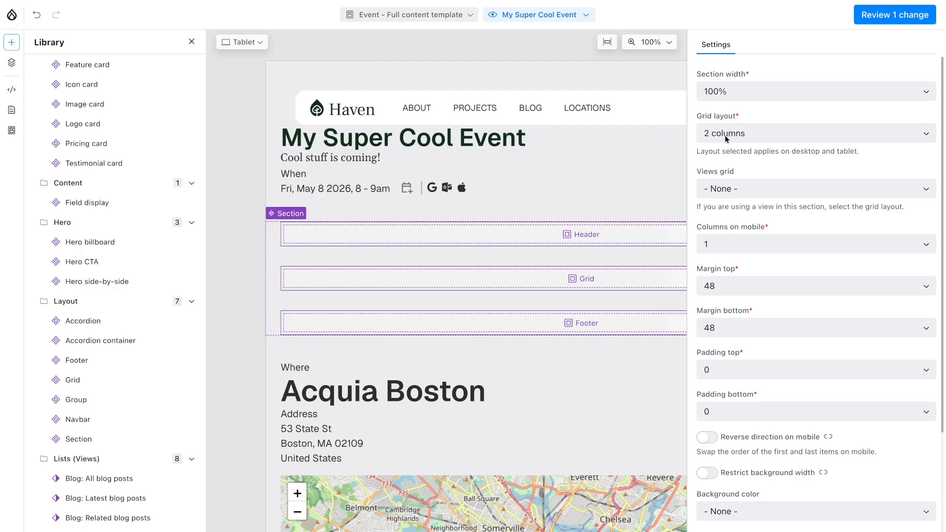
{"action": "scroll", "coordinate": [498, 258], "scroll_direction": "down", "scroll_amount": 2}
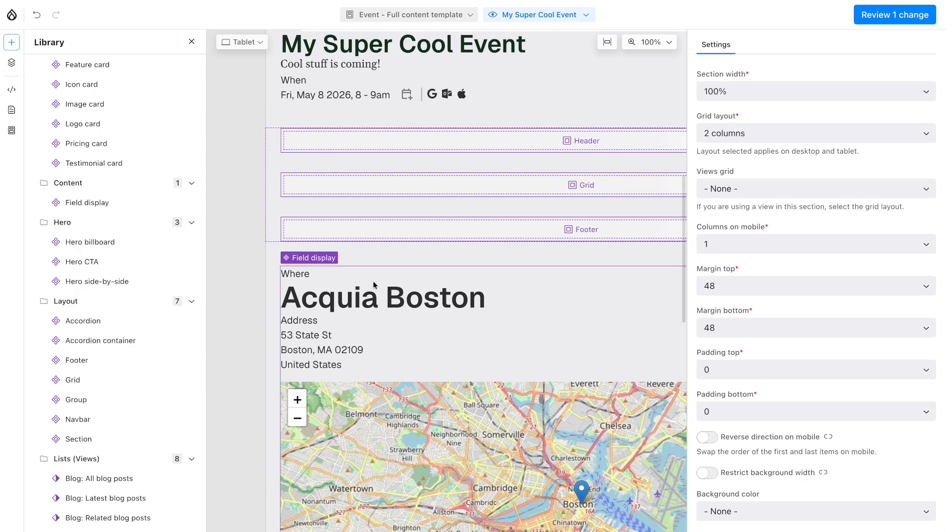
{"action": "left_click_drag", "start_coordinate": [357, 279], "coordinate": [381, 196]}
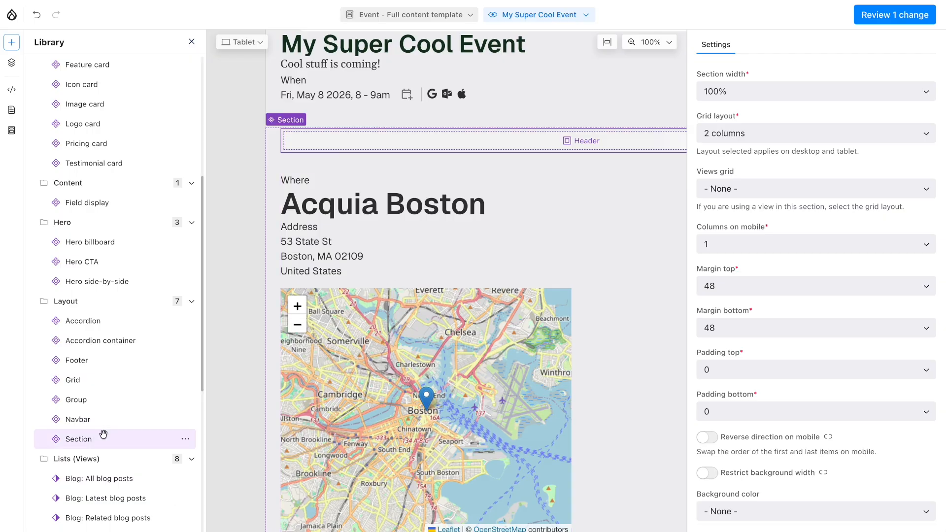
Step: Nest a 1 column Section before the Where field in the grid and move the body text and When field into its Grid slot
{"action": "left_click_drag", "start_coordinate": [92, 439], "coordinate": [302, 272]}
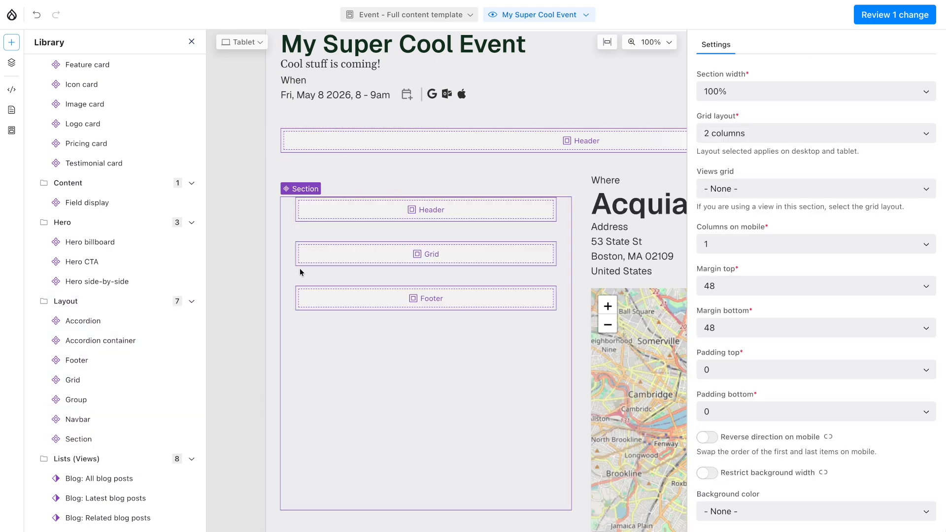
{"action": "left_click", "coordinate": [764, 133]}
{"action": "left_click", "coordinate": [756, 132]}
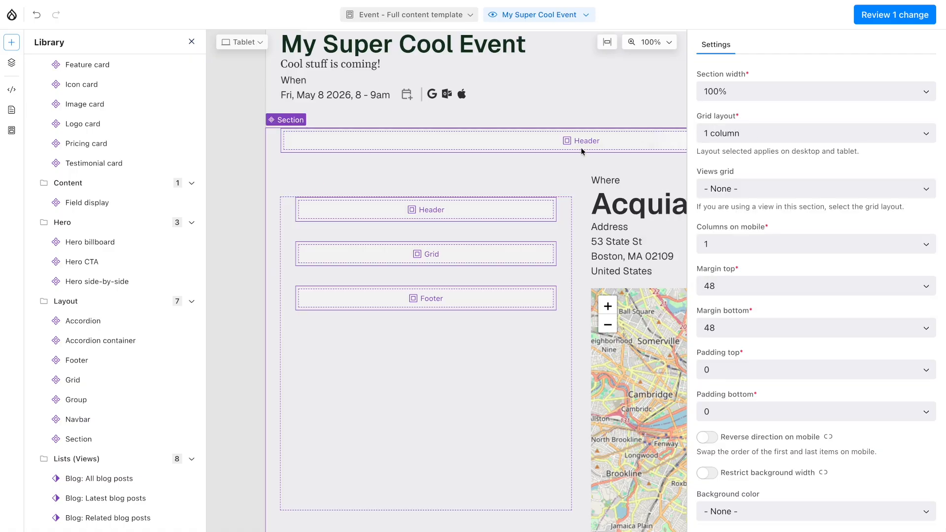
{"action": "left_click_drag", "start_coordinate": [347, 64], "coordinate": [383, 251]}
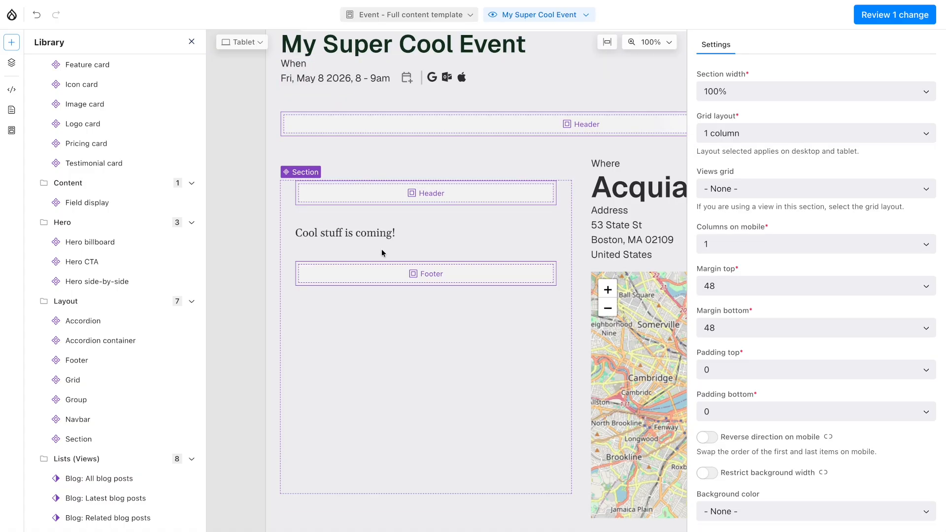
{"action": "left_click_drag", "start_coordinate": [354, 78], "coordinate": [360, 245]}
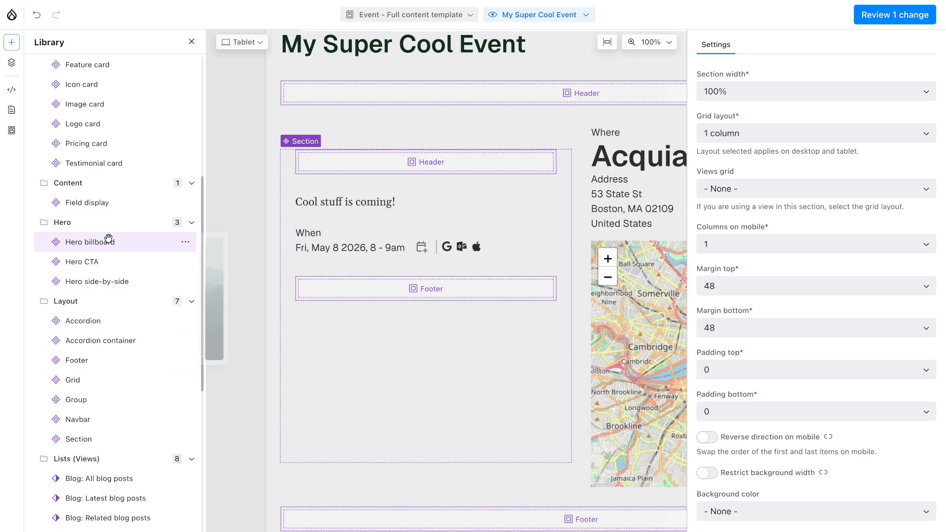
Step: Add a Field display below the When field showing Demo Video as a Rendered entity, keeping the Default view mode
{"action": "left_click_drag", "start_coordinate": [122, 202], "coordinate": [338, 248]}
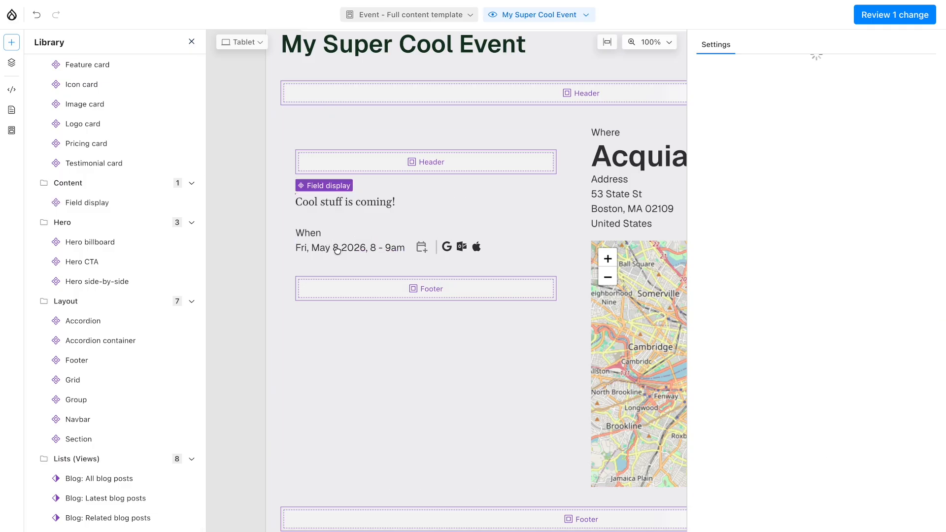
{"action": "left_click", "coordinate": [746, 93]}
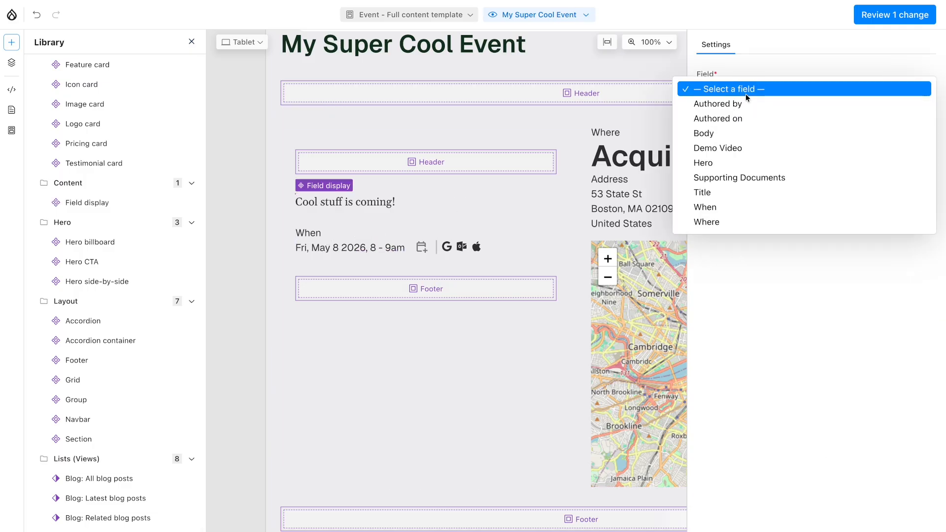
{"action": "left_click", "coordinate": [736, 146]}
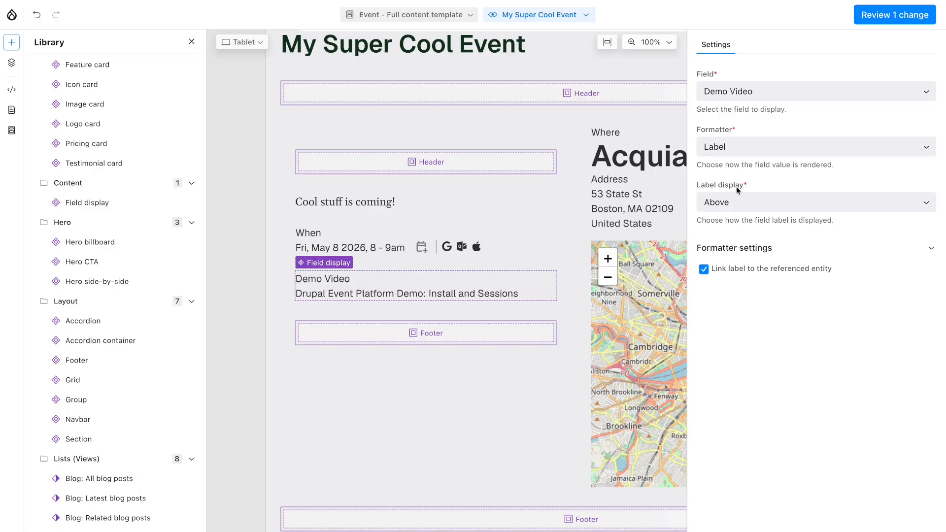
{"action": "left_click", "coordinate": [747, 147]}
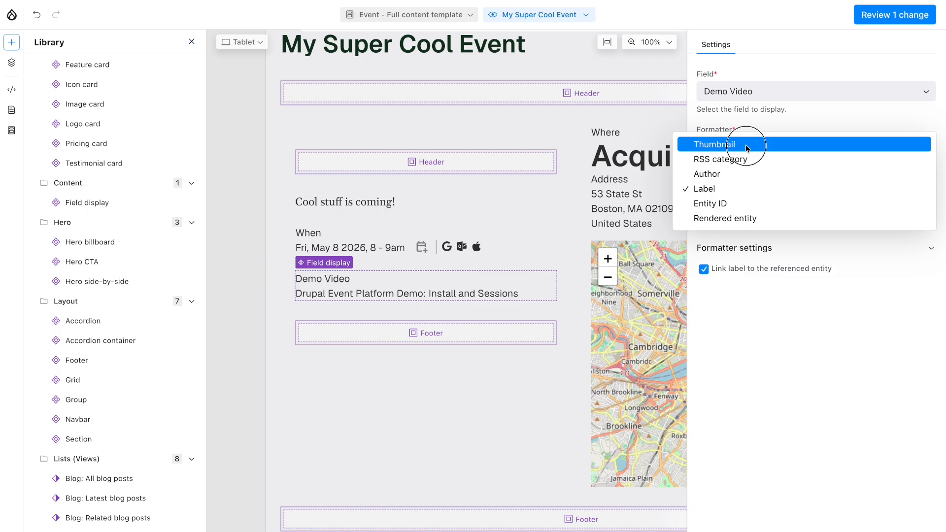
{"action": "left_click", "coordinate": [738, 219]}
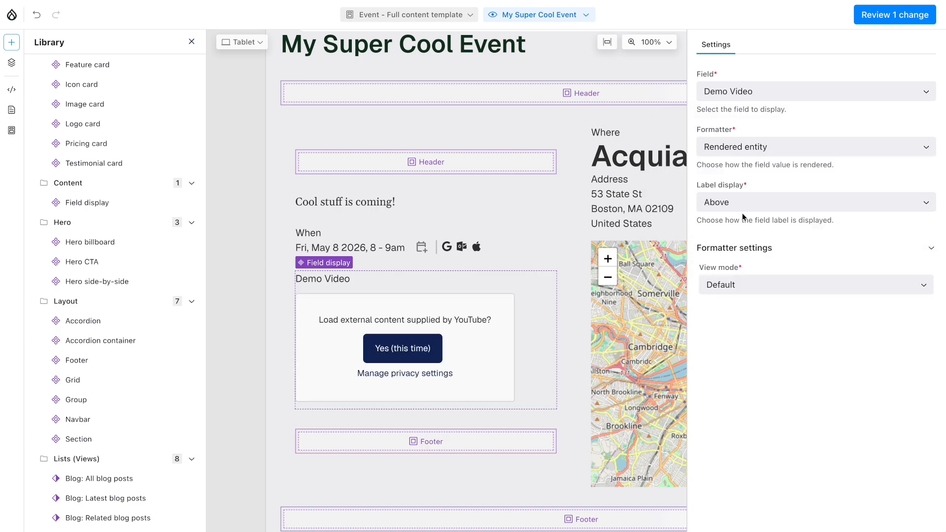
{"action": "left_click", "coordinate": [735, 279]}
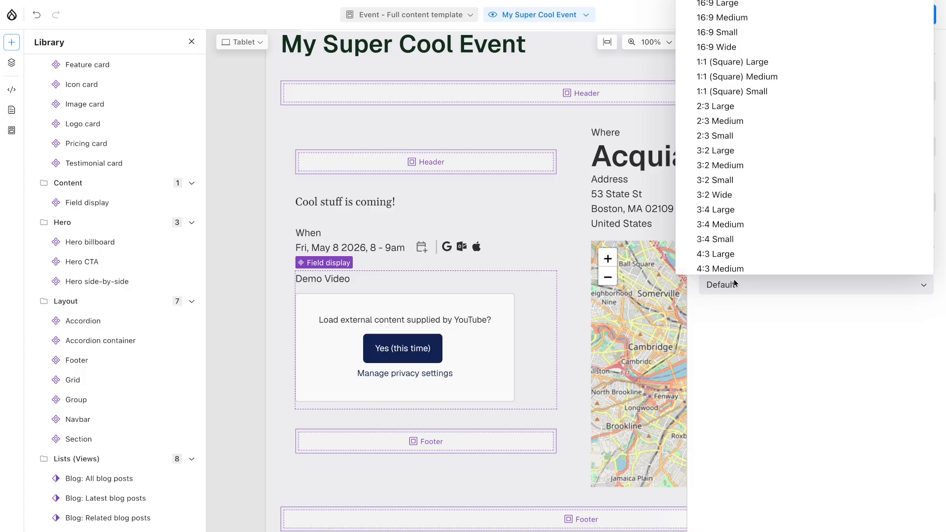
{"action": "left_click", "coordinate": [745, 333]}
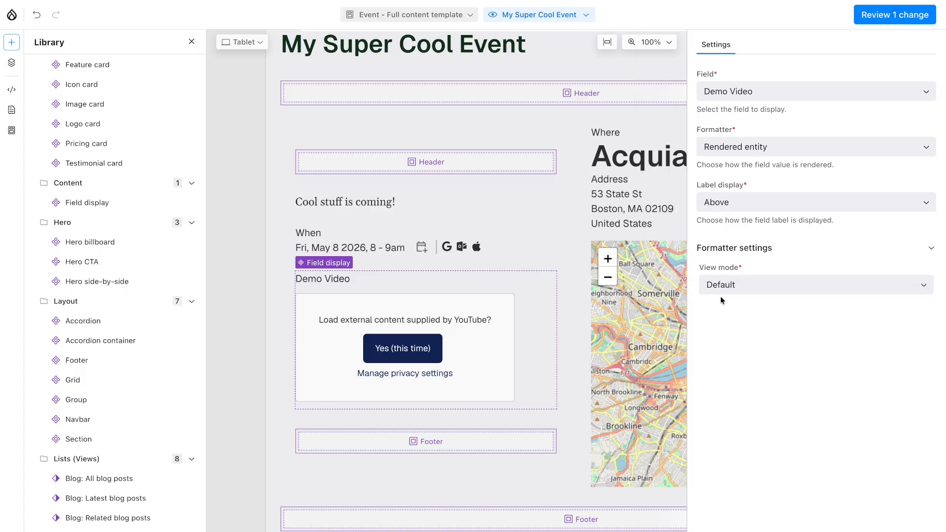
Step: Add a Field display component below the demo video and set it to show the Supporting Documents field
{"action": "left_click_drag", "start_coordinate": [105, 203], "coordinate": [350, 397]}
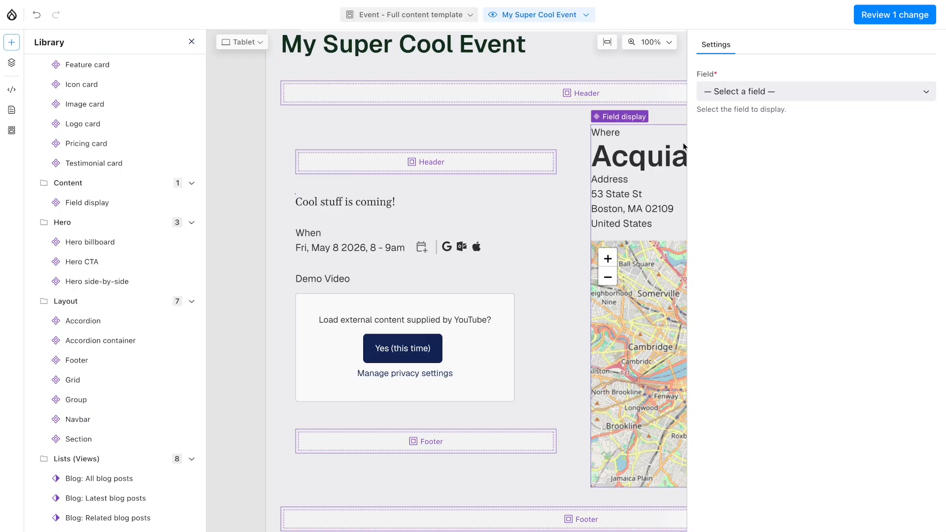
{"action": "left_click", "coordinate": [757, 90]}
{"action": "left_click", "coordinate": [732, 178]}
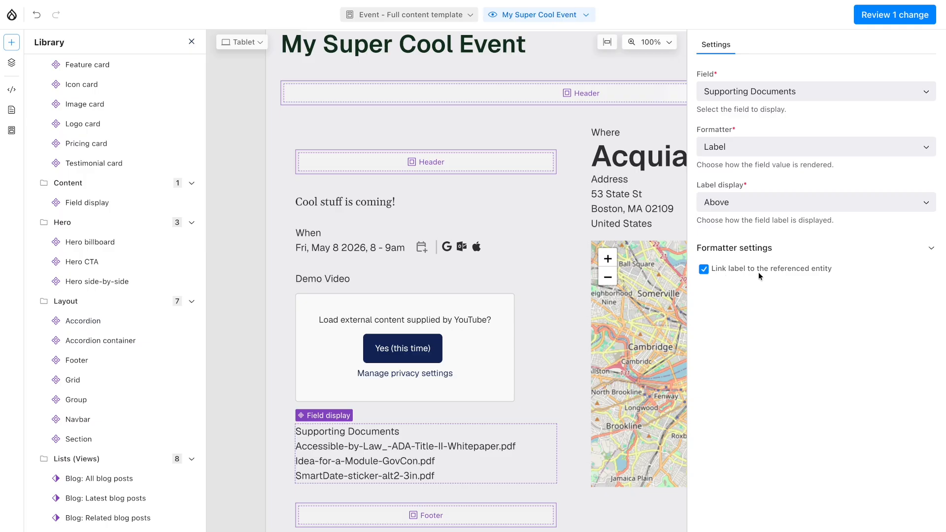
Step: Add a Field display component directly below the event title heading and set it to show the Hero field
{"action": "scroll", "coordinate": [466, 128], "scroll_direction": "up", "scroll_amount": 3}
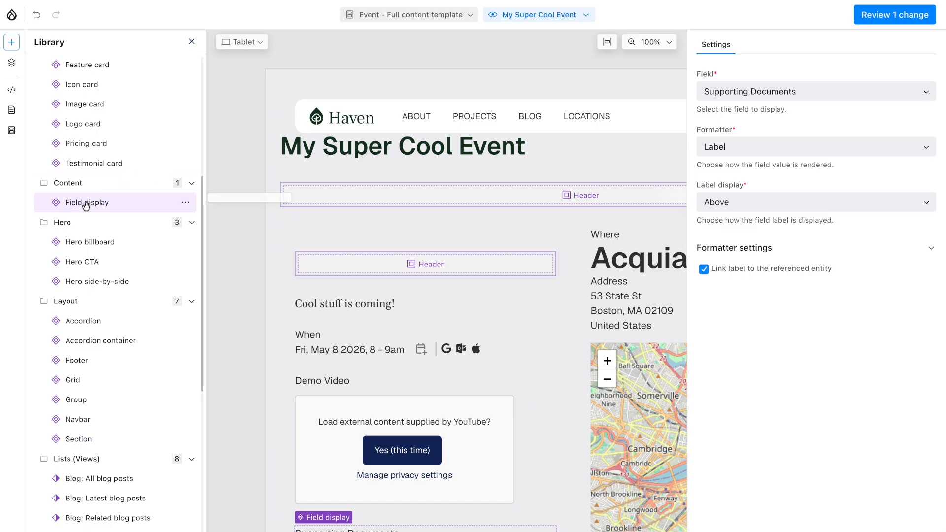
{"action": "left_click_drag", "start_coordinate": [84, 203], "coordinate": [321, 155]}
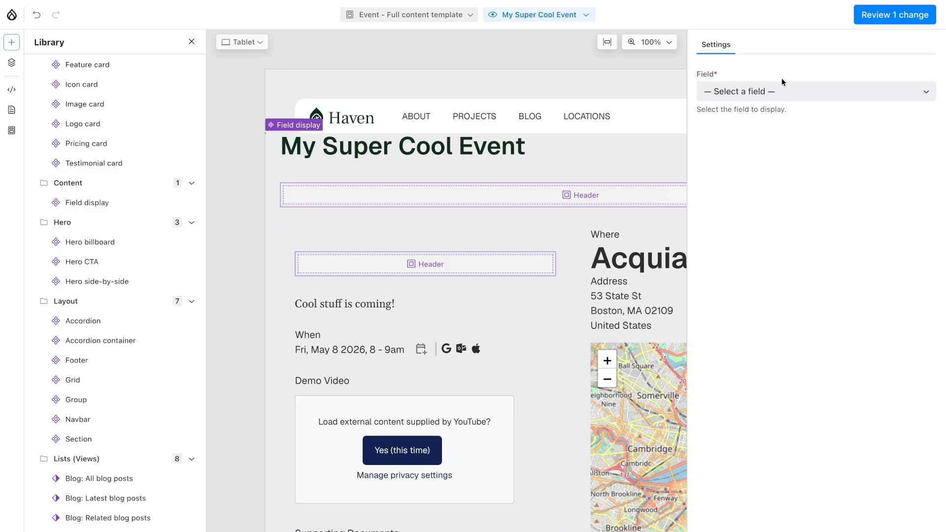
{"action": "left_click", "coordinate": [796, 91]}
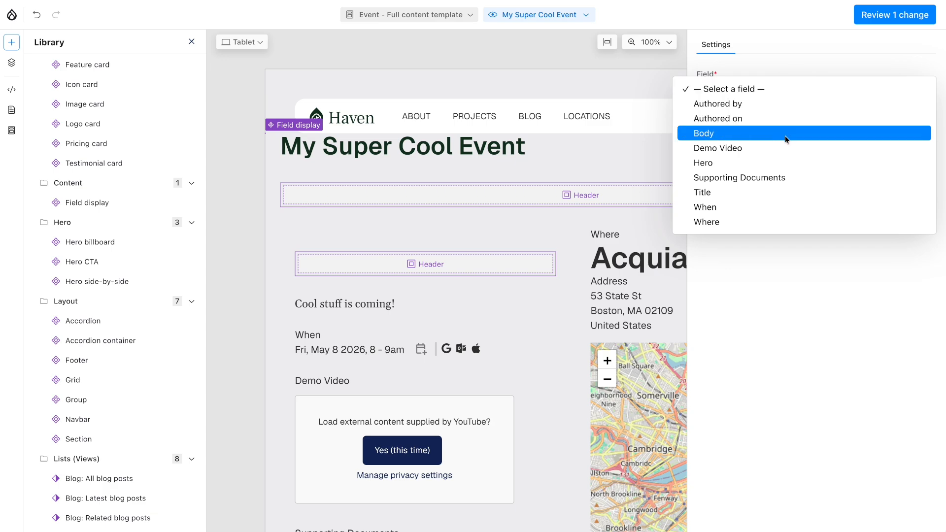
{"action": "left_click", "coordinate": [779, 163]}
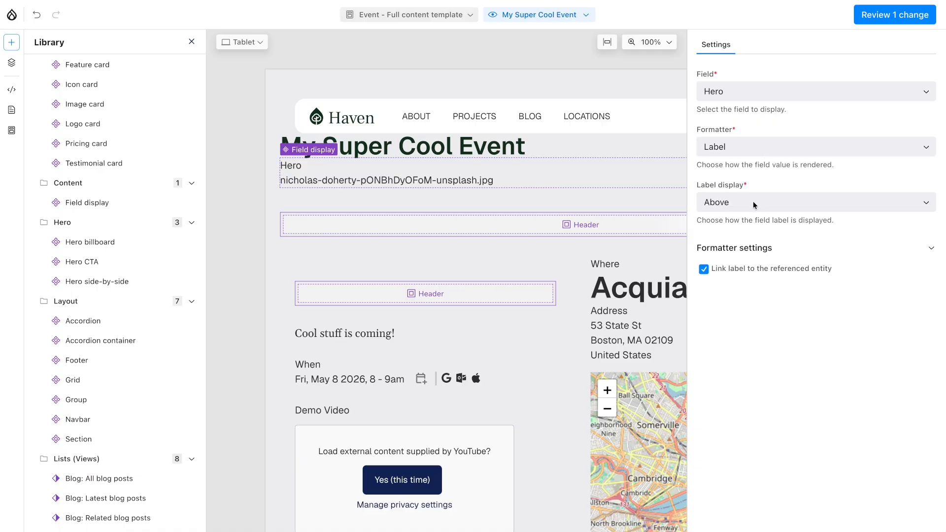
Step: Hide the Hero field's label and format it as a Rendered entity with the Hero Wide view mode
{"action": "left_click", "coordinate": [754, 205]}
{"action": "left_click", "coordinate": [746, 227]}
{"action": "left_click", "coordinate": [762, 147]}
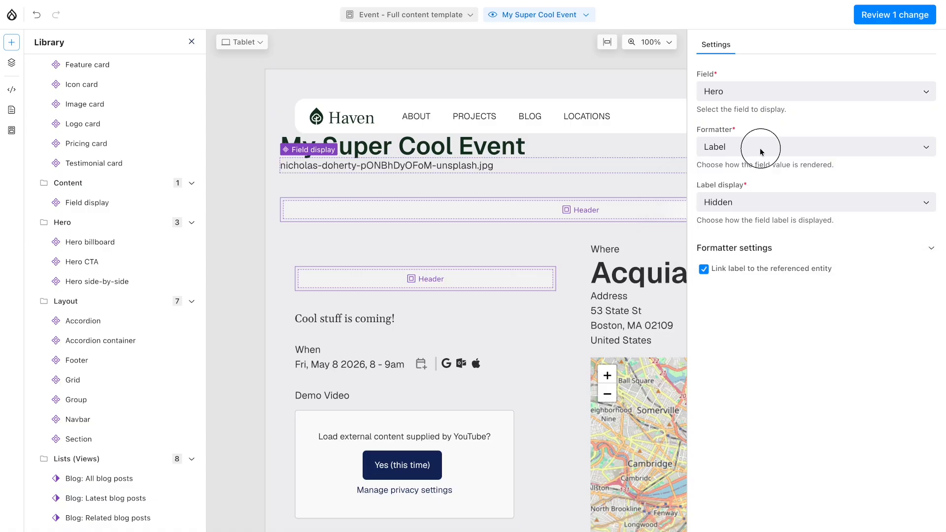
{"action": "left_click", "coordinate": [740, 218]}
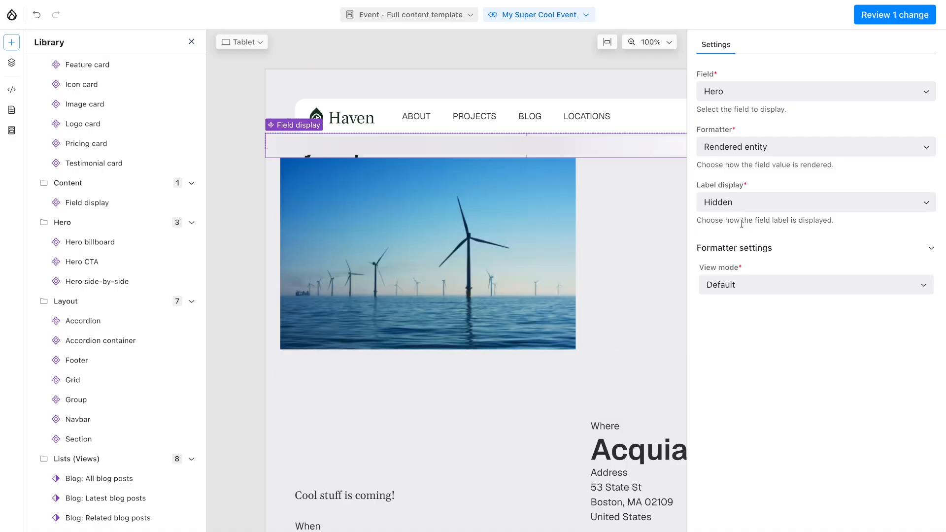
{"action": "left_click", "coordinate": [739, 289]}
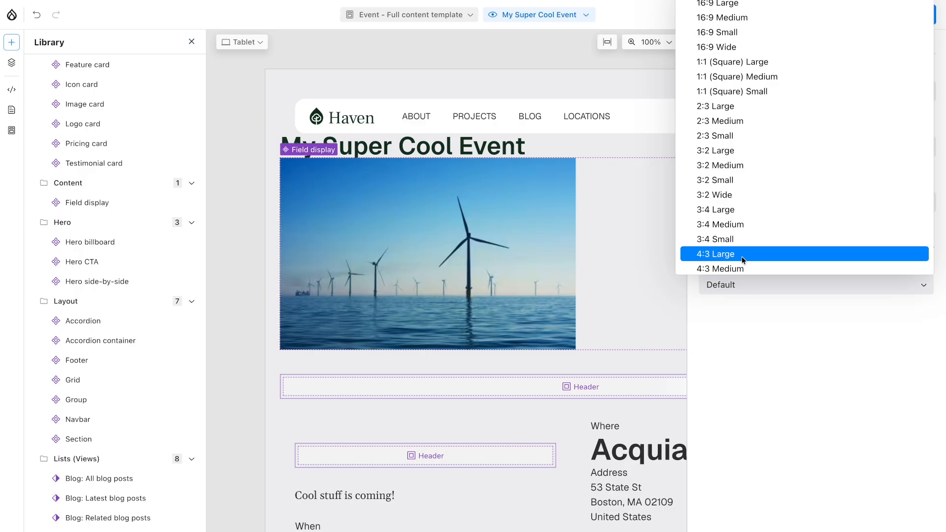
{"action": "scroll", "coordinate": [750, 189], "scroll_direction": "down", "scroll_amount": 5}
{"action": "left_click", "coordinate": [743, 192]}
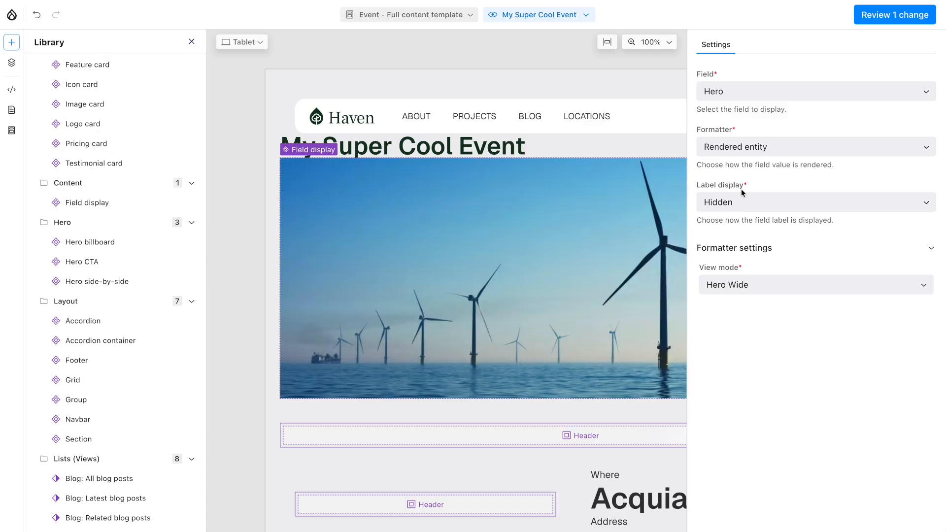
Step: Publish the pending Event full content template change and reload the live My Super Cool Event page
{"action": "scroll", "coordinate": [602, 305], "scroll_direction": "down", "scroll_amount": 3}
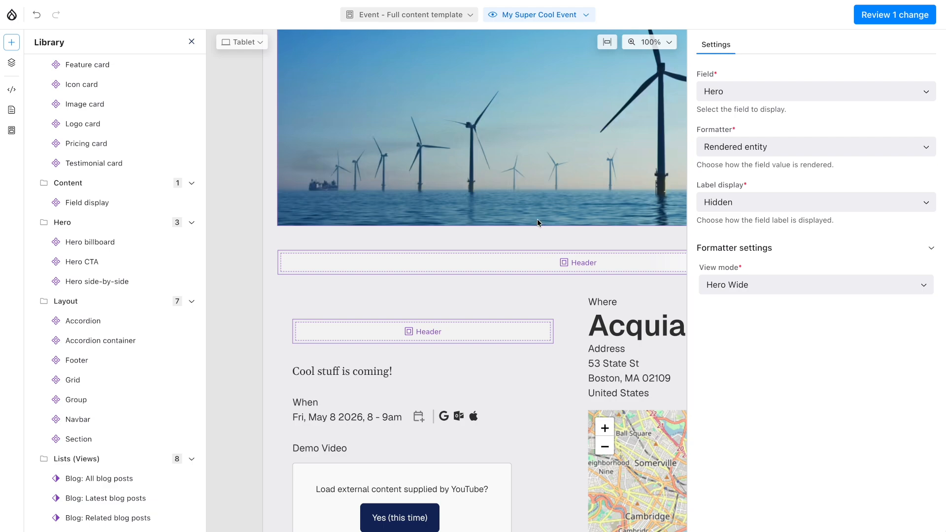
{"action": "scroll", "coordinate": [537, 219], "scroll_direction": "down", "scroll_amount": 3}
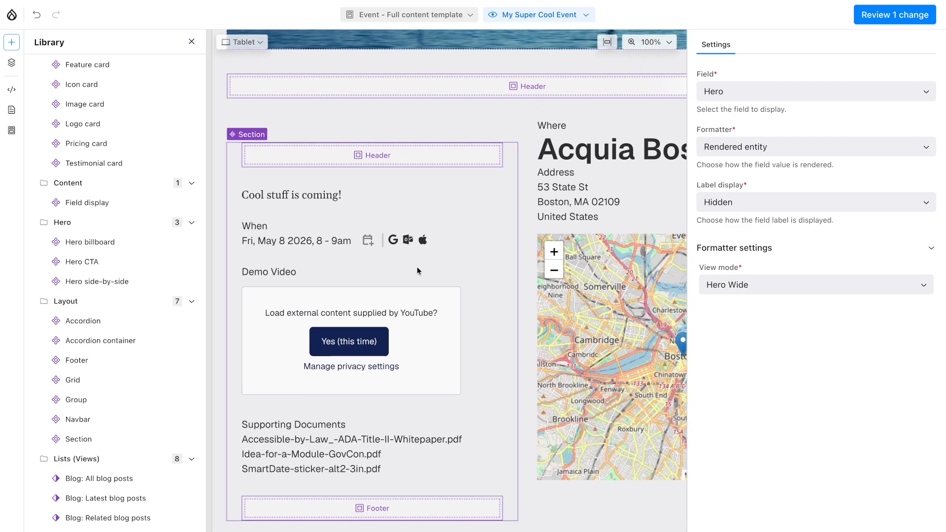
{"action": "left_click", "coordinate": [884, 19]}
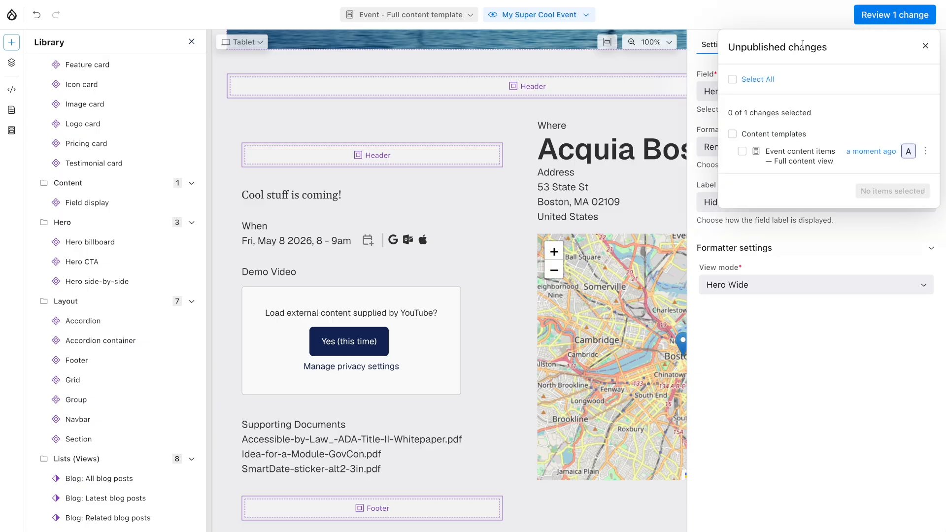
{"action": "left_click", "coordinate": [757, 79]}
{"action": "left_click", "coordinate": [882, 191]}
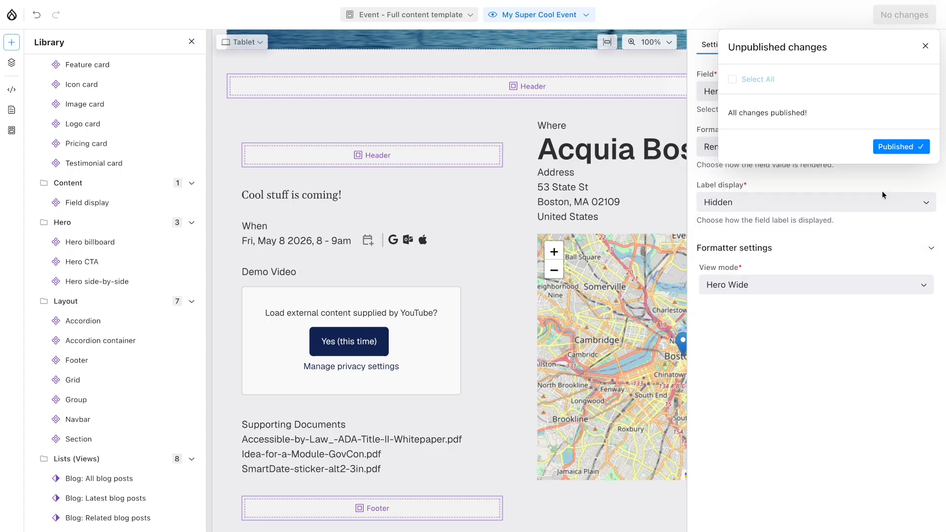
{"action": "left_click", "coordinate": [926, 46]}
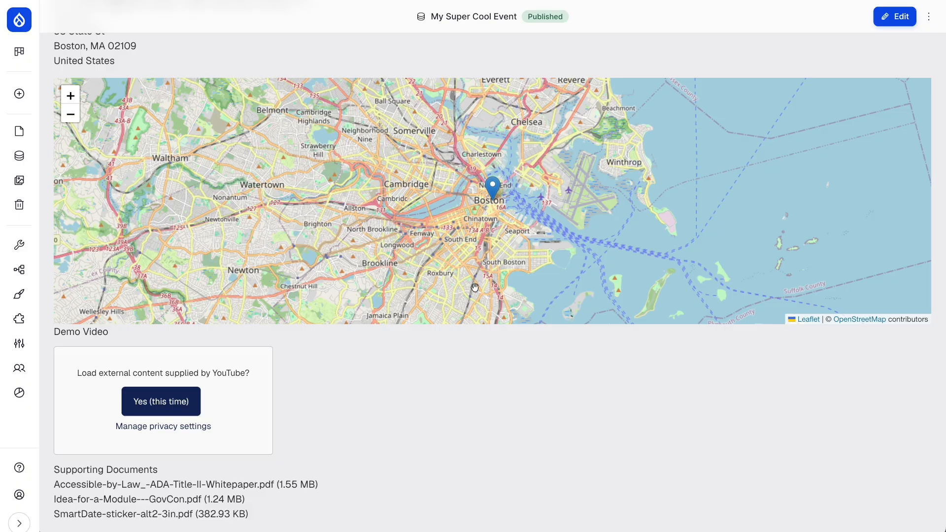
{"action": "key", "text": "super+r"}
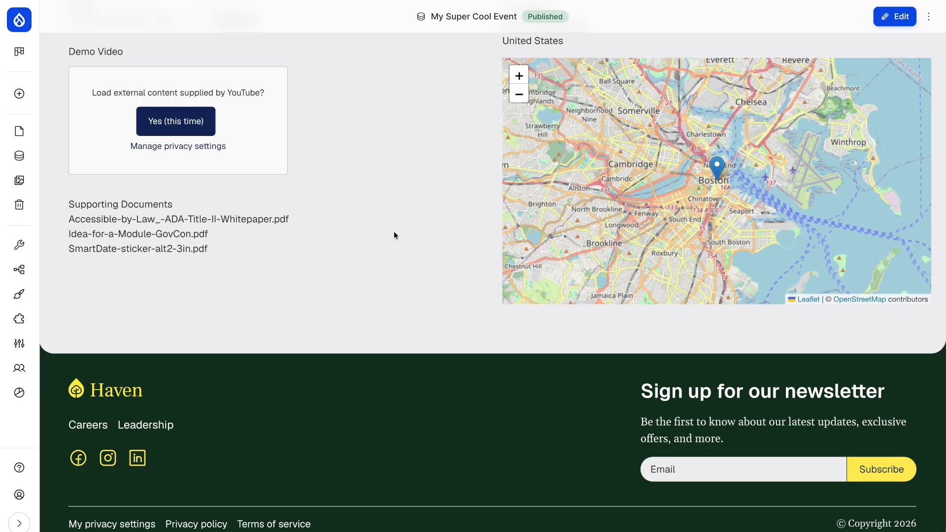
Step: Inspect the hero image's markup on the live event page to check its responsive image sources, and close the inspector
{"action": "scroll", "coordinate": [394, 232], "scroll_direction": "up", "scroll_amount": 4}
{"action": "scroll", "coordinate": [394, 235], "scroll_direction": "up", "scroll_amount": 8}
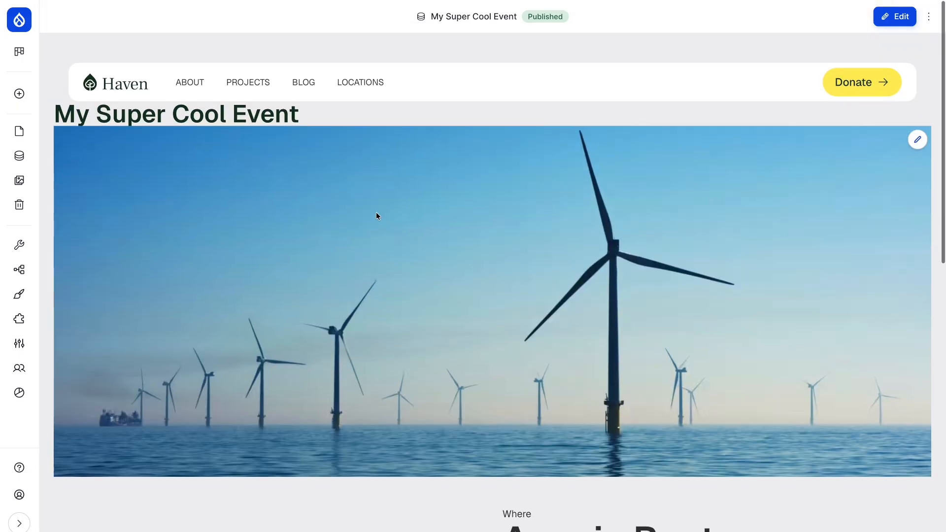
{"action": "right_click", "coordinate": [361, 225]}
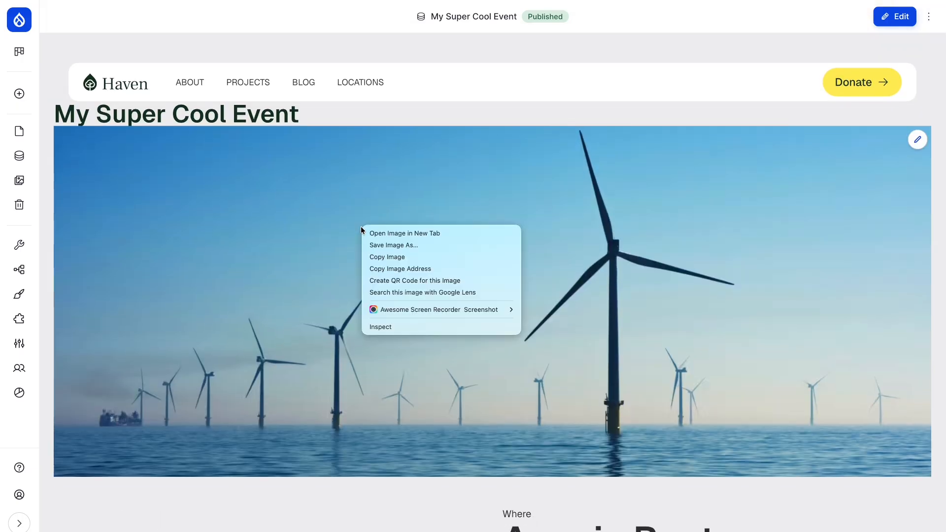
{"action": "left_click", "coordinate": [377, 327]}
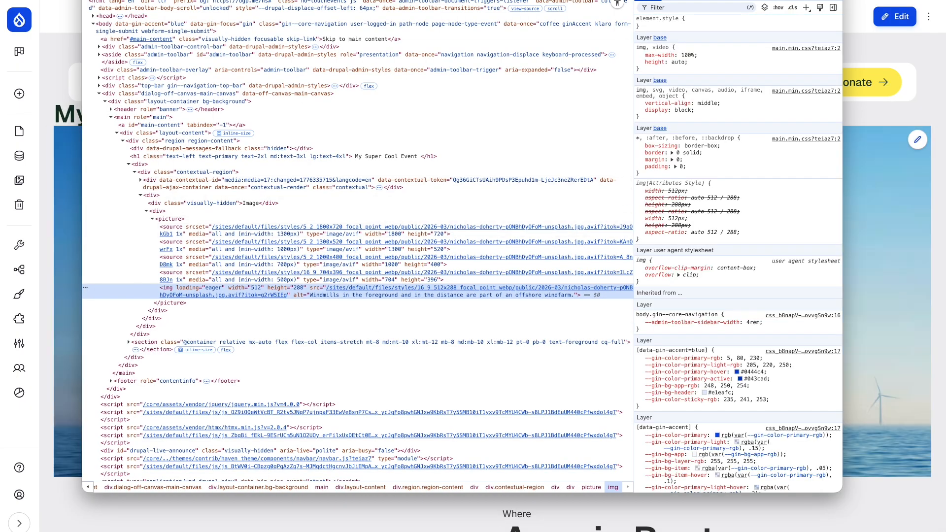
{"action": "key", "text": "super+w"}
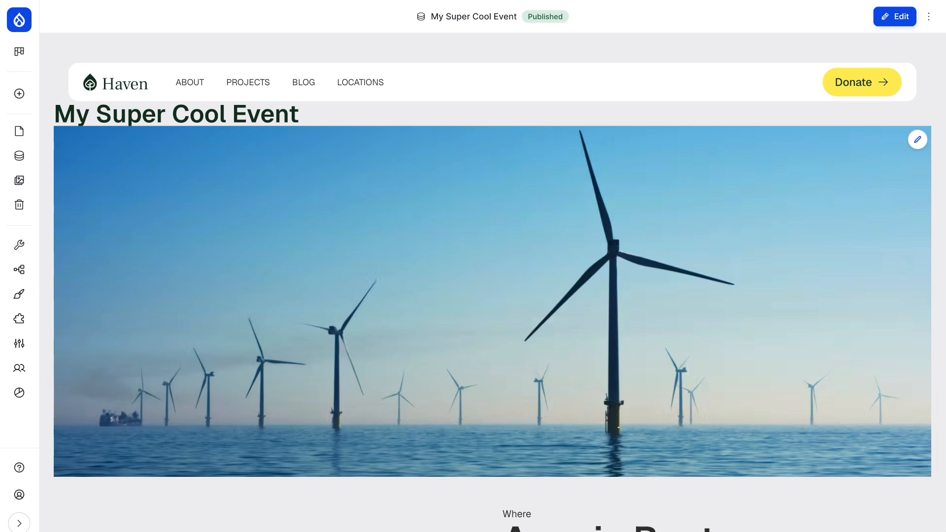
Step: Allow the external YouTube content for the Demo Video on the event page this time only
{"action": "scroll", "coordinate": [212, 168], "scroll_direction": "down", "scroll_amount": 7}
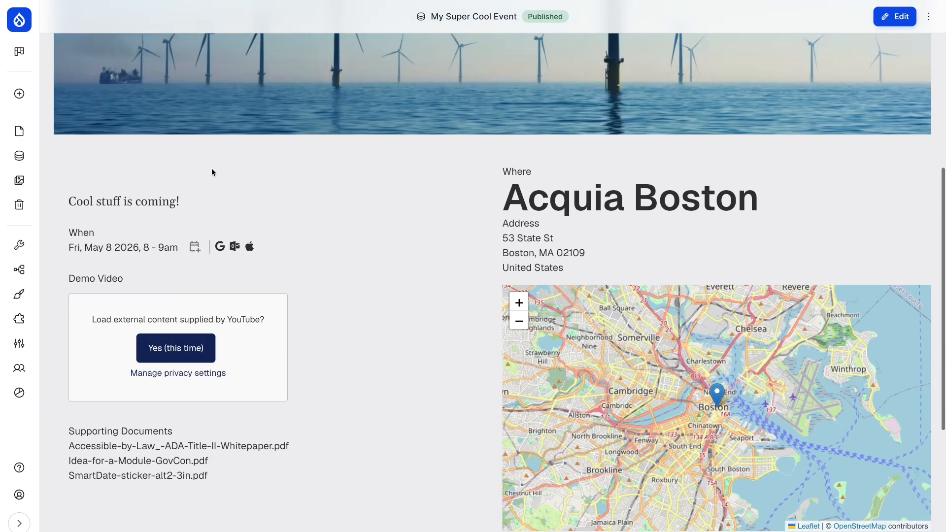
{"action": "scroll", "coordinate": [212, 172], "scroll_direction": "down", "scroll_amount": 1}
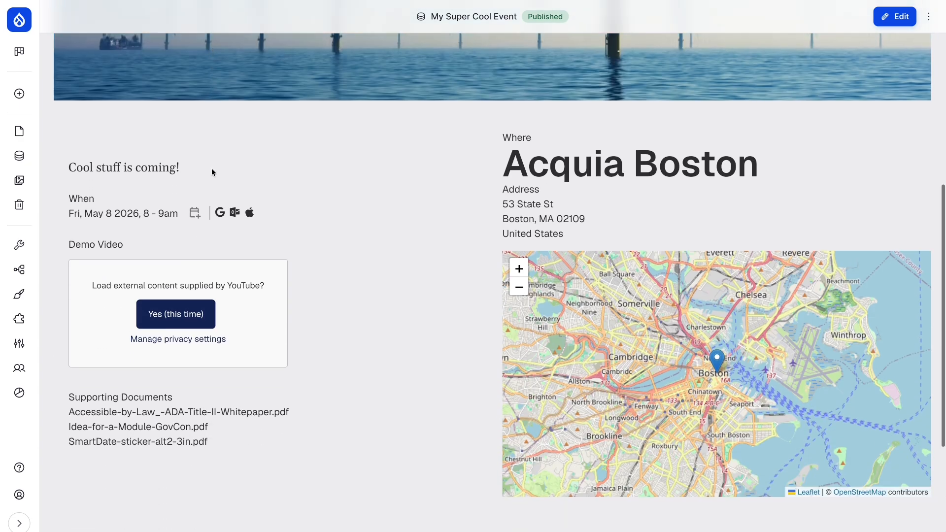
{"action": "left_click", "coordinate": [174, 314]}
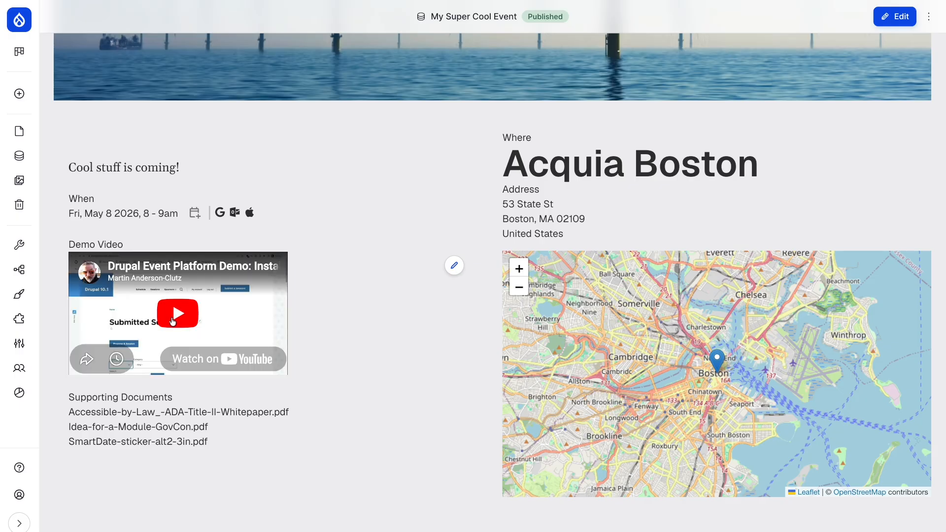